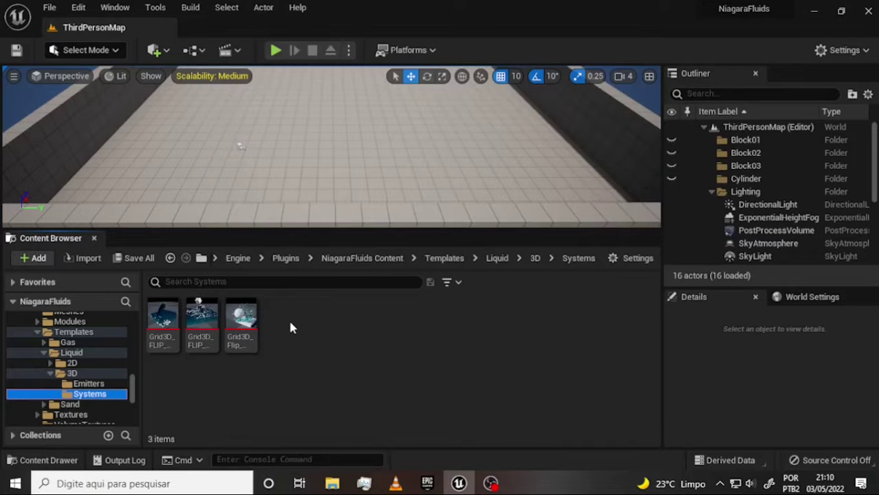
Drag Grid3D_Flip_Splash from Liquid/3D/Systems into the viewport, then check and dismiss SM_Cube's context menu
{"action": "mouse_move", "coordinate": [245, 322]}
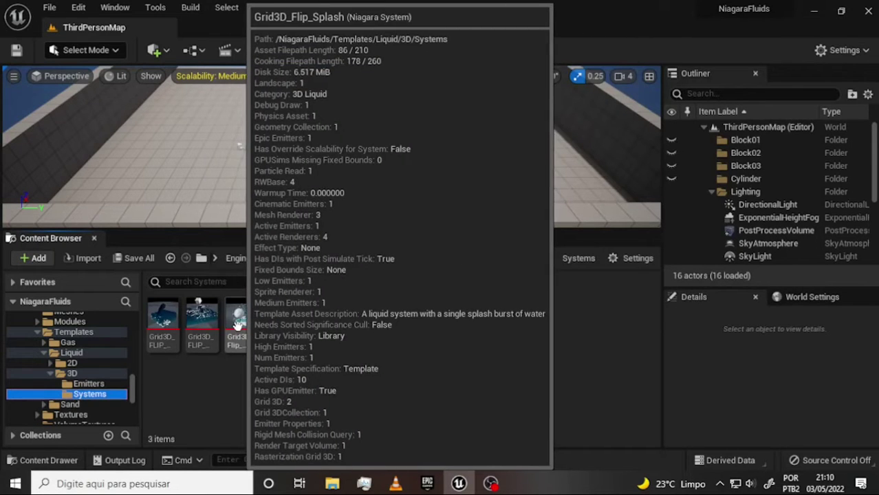
{"action": "left_click", "coordinate": [242, 322]}
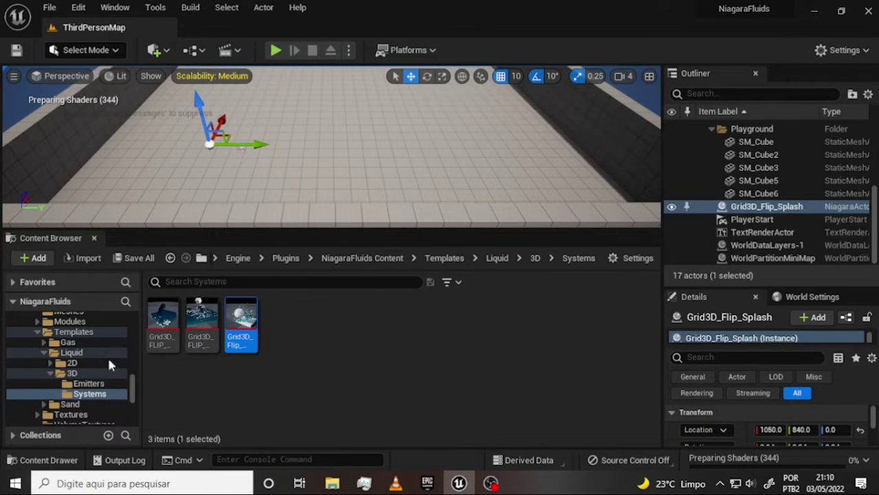
{"action": "right_click", "coordinate": [380, 130]}
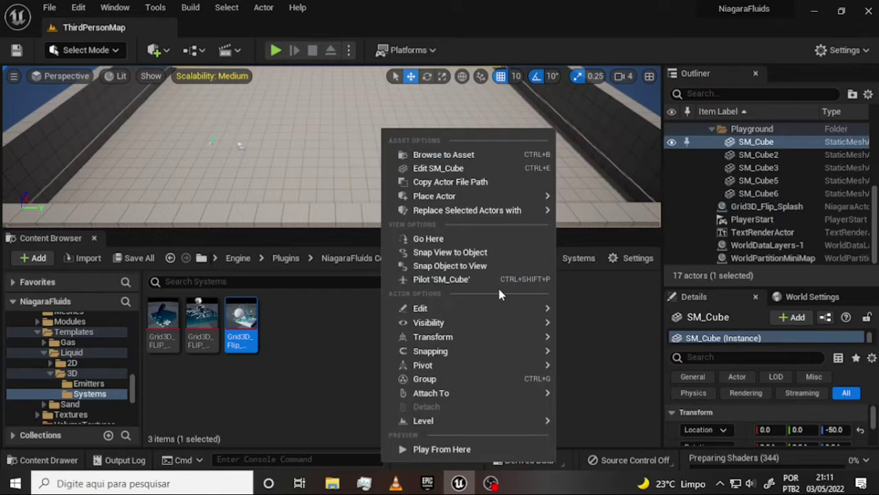
{"action": "left_click", "coordinate": [597, 21]}
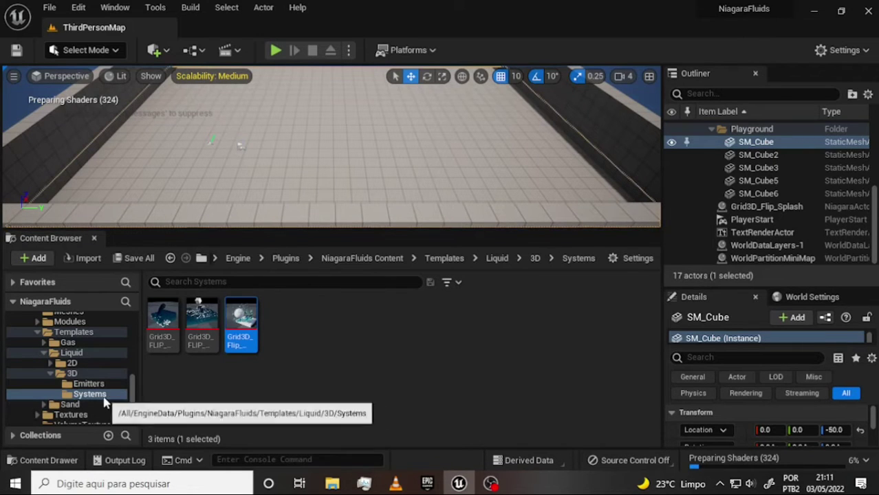
Launch Unreal Engine 5.0.1 from the Epic Games Launcher's Inicializar dropdown
{"action": "left_click", "coordinate": [427, 483]}
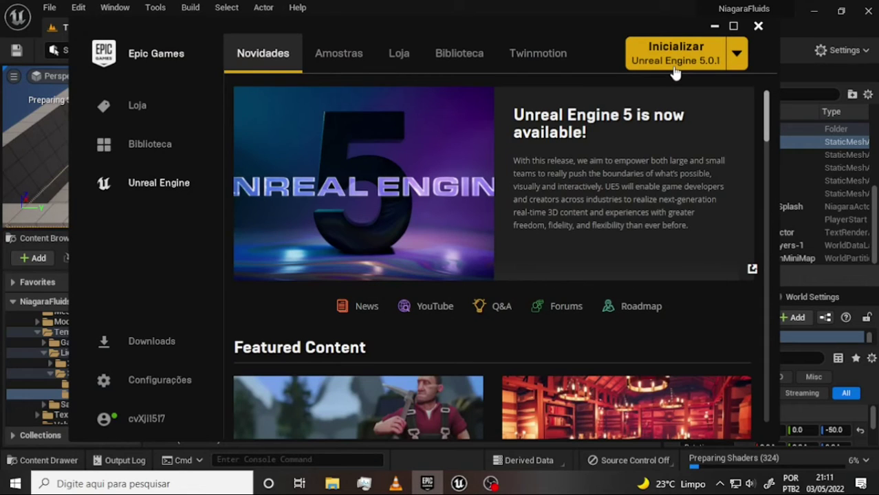
{"action": "left_click", "coordinate": [737, 57]}
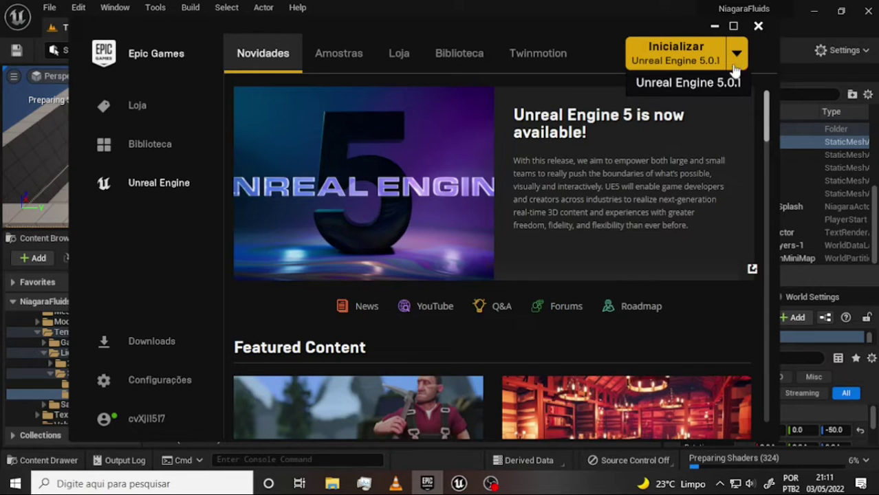
{"action": "left_click", "coordinate": [698, 88]}
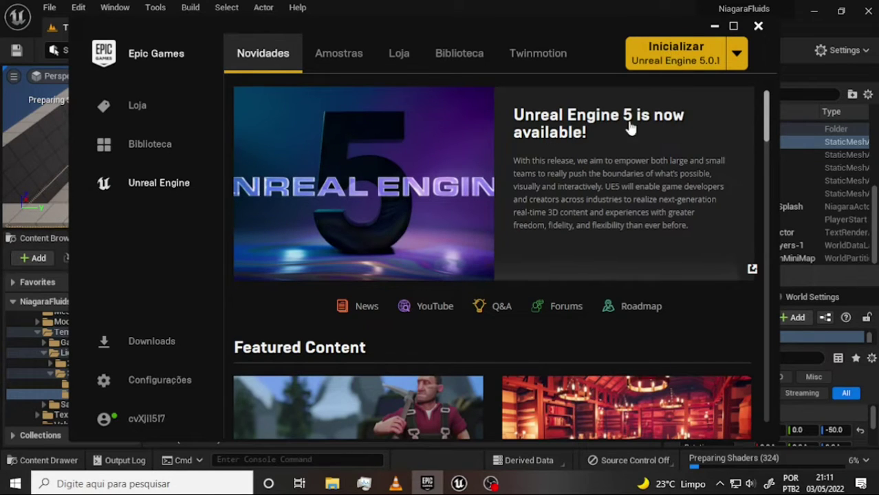
{"action": "left_click", "coordinate": [679, 53]}
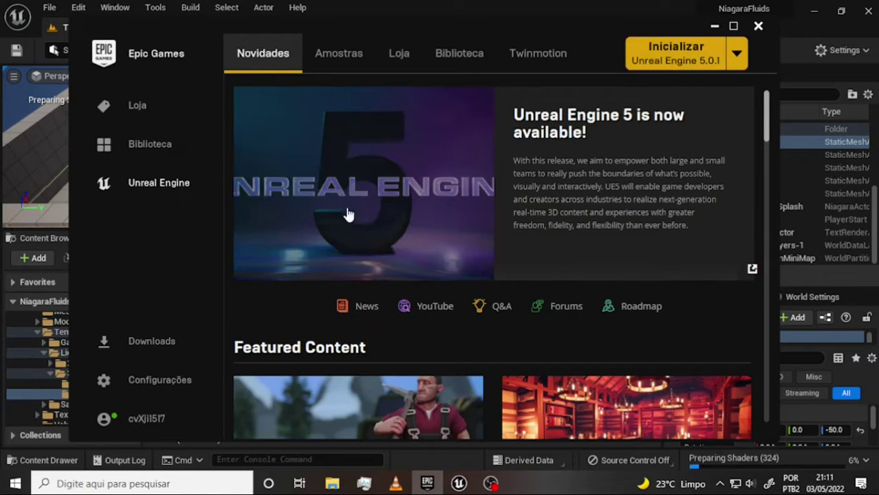
Reselect Unreal Engine 5.0.1 in the version list and switch to Task Manager
{"action": "left_click", "coordinate": [738, 58]}
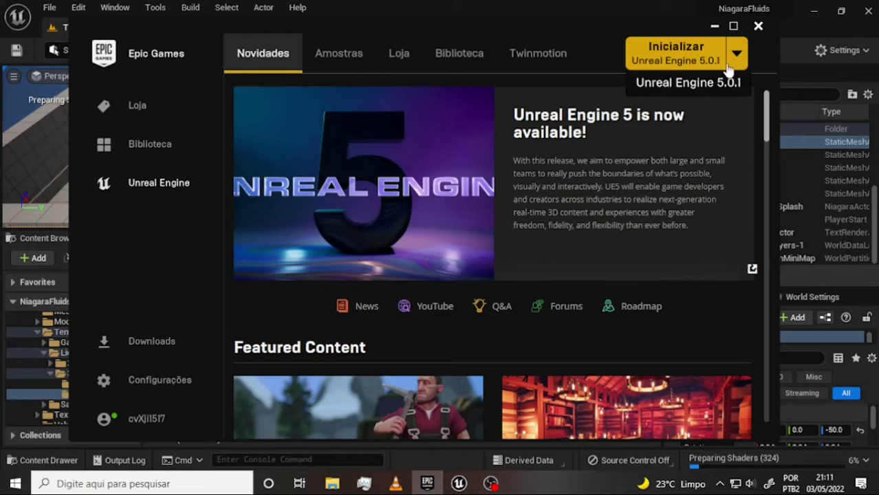
{"action": "left_click", "coordinate": [663, 90]}
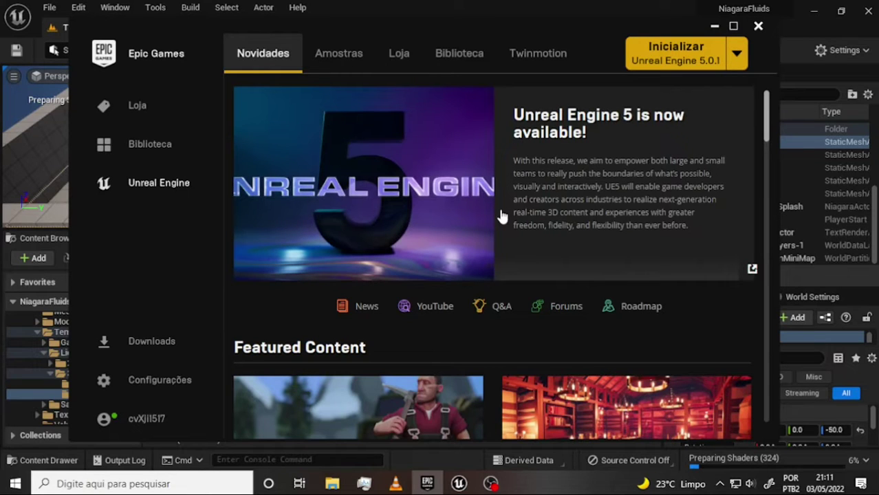
{"action": "left_click", "coordinate": [364, 484]}
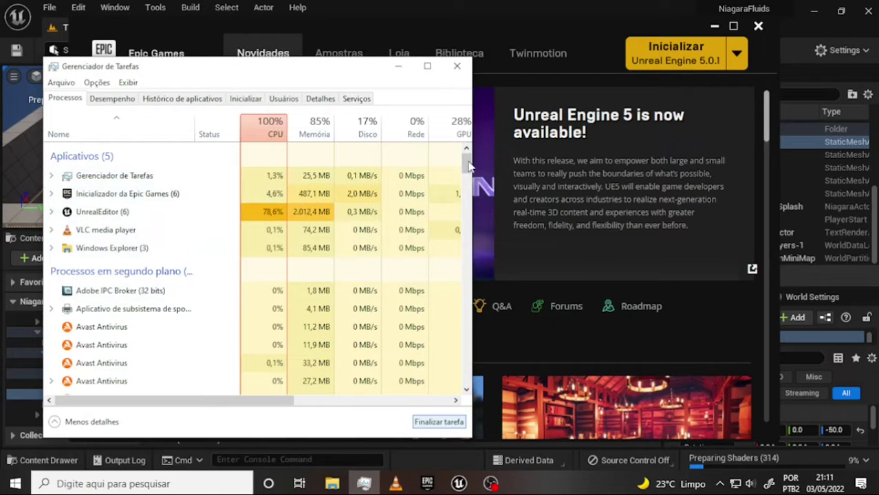
End the CrashReportClientEditor process with Finalizar tarefa and switch back to the Epic Games Launcher
{"action": "left_click_drag", "start_coordinate": [466, 165], "coordinate": [465, 190]}
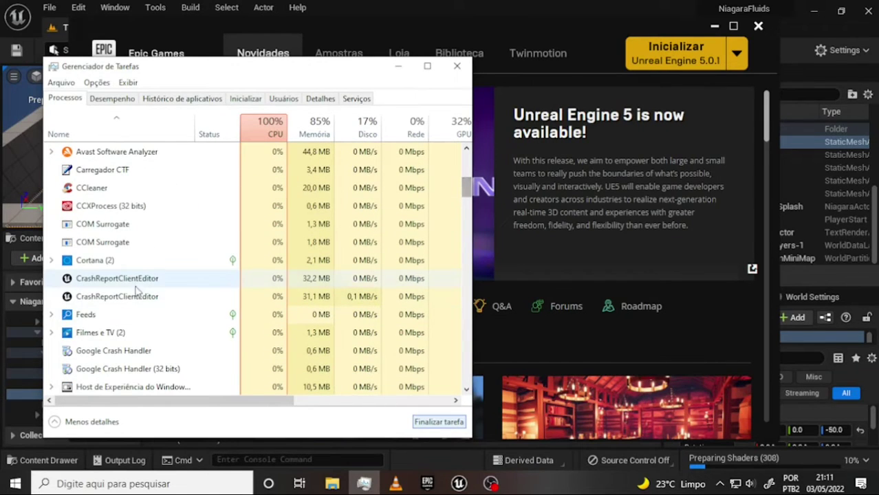
{"action": "left_click", "coordinate": [134, 278]}
{"action": "left_click", "coordinate": [434, 423]}
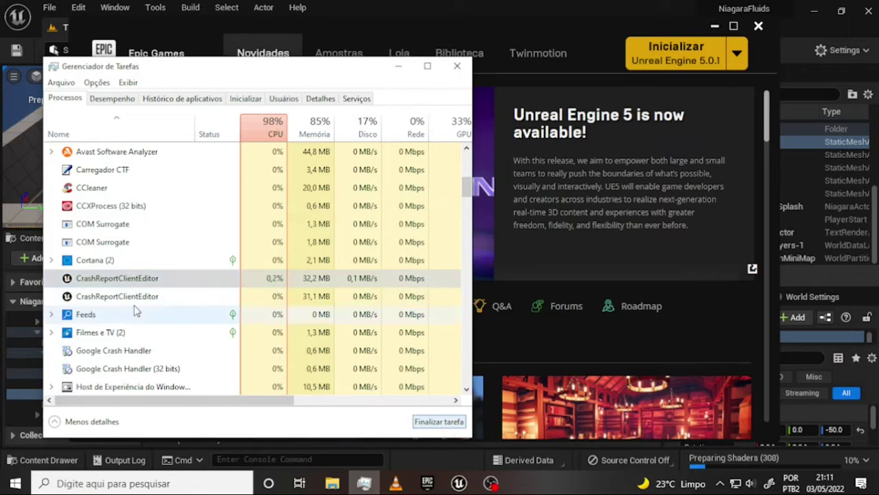
{"action": "left_click", "coordinate": [435, 421]}
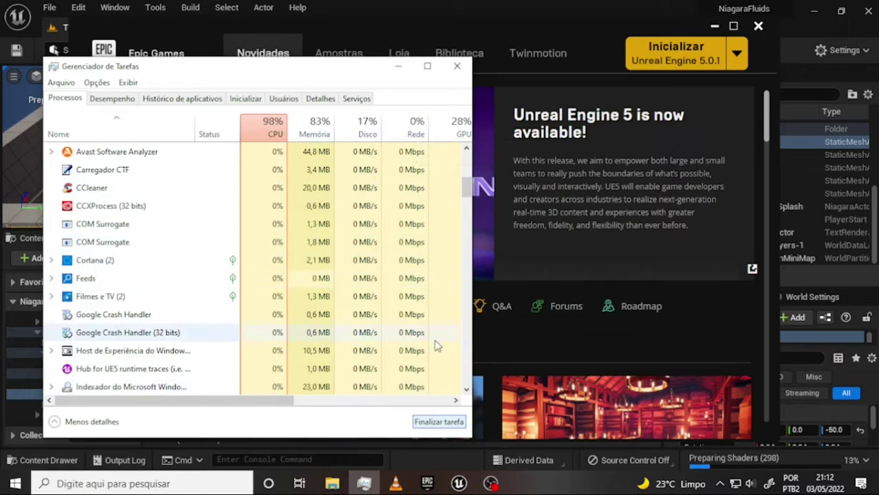
{"action": "left_click", "coordinate": [599, 59]}
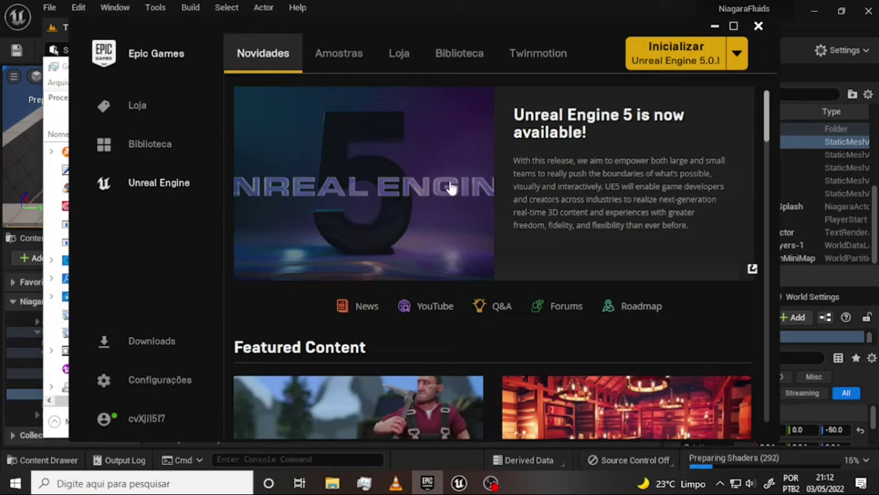
Open and close the engine version list, then scroll the Novidades page down and back up
{"action": "left_click", "coordinate": [736, 58]}
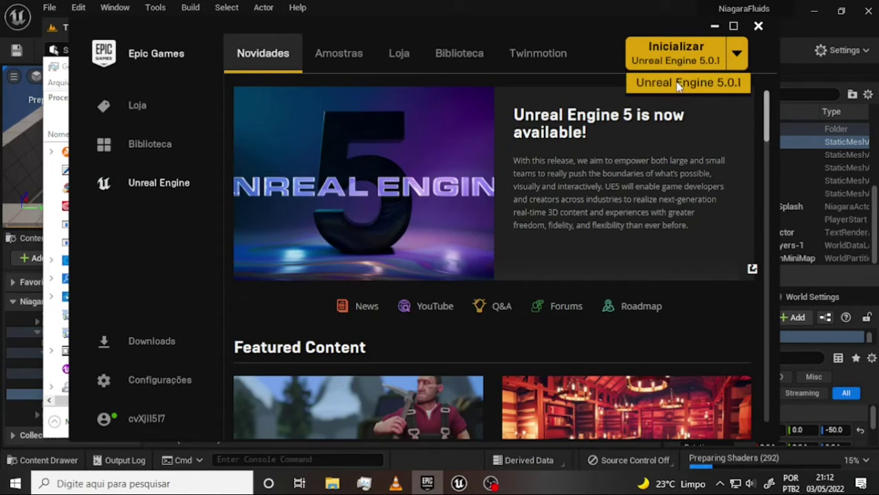
{"action": "left_click", "coordinate": [766, 128]}
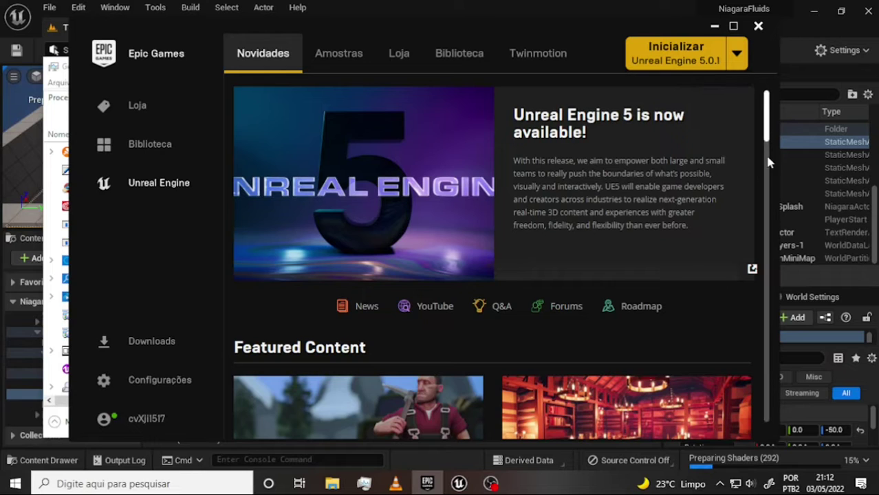
{"action": "scroll", "coordinate": [766, 129], "scroll_direction": "down", "scroll_amount": 3}
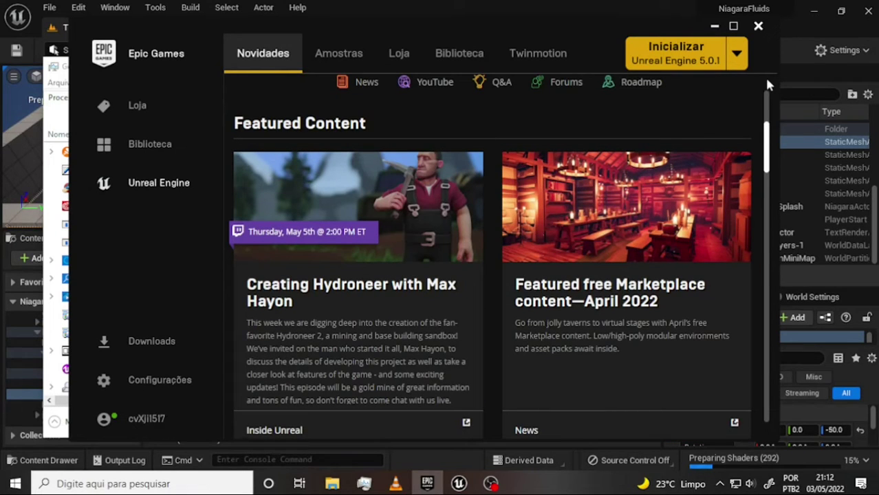
{"action": "scroll", "coordinate": [766, 83], "scroll_direction": "up", "scroll_amount": 3}
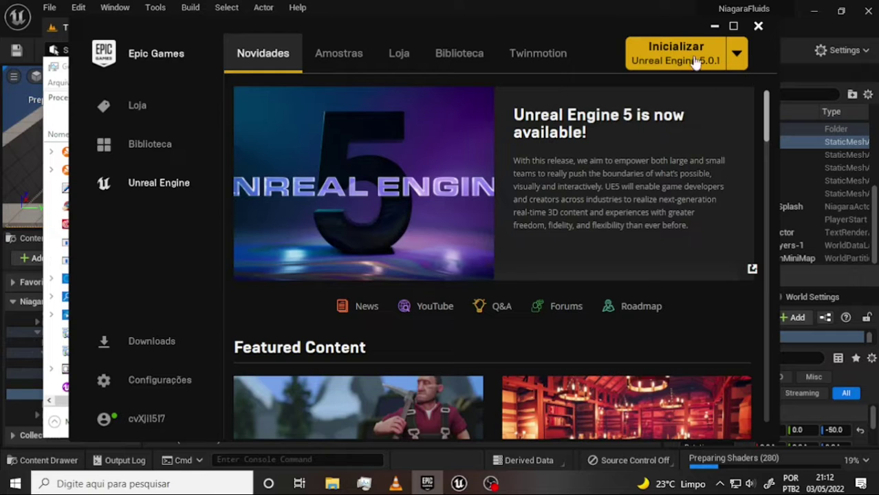
Launch Unreal Engine 5.0.1 again, then close the Epic Games Launcher window
{"action": "left_click", "coordinate": [758, 26]}
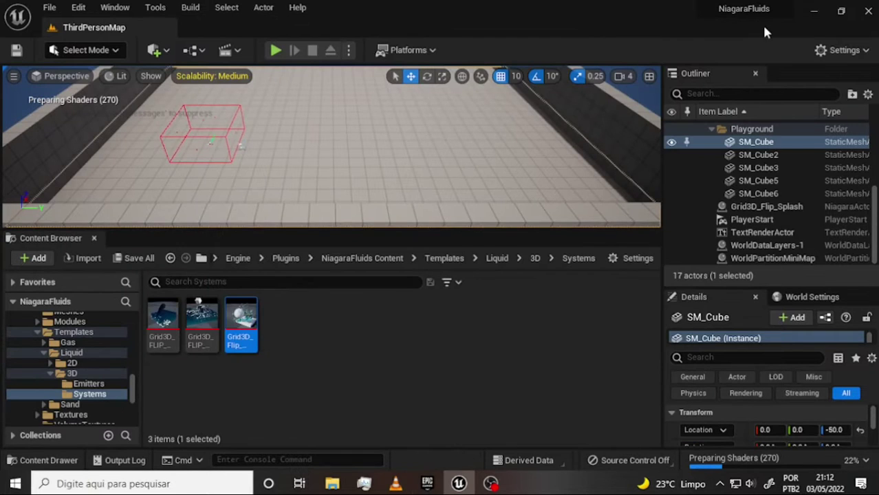
{"action": "left_click", "coordinate": [427, 484]}
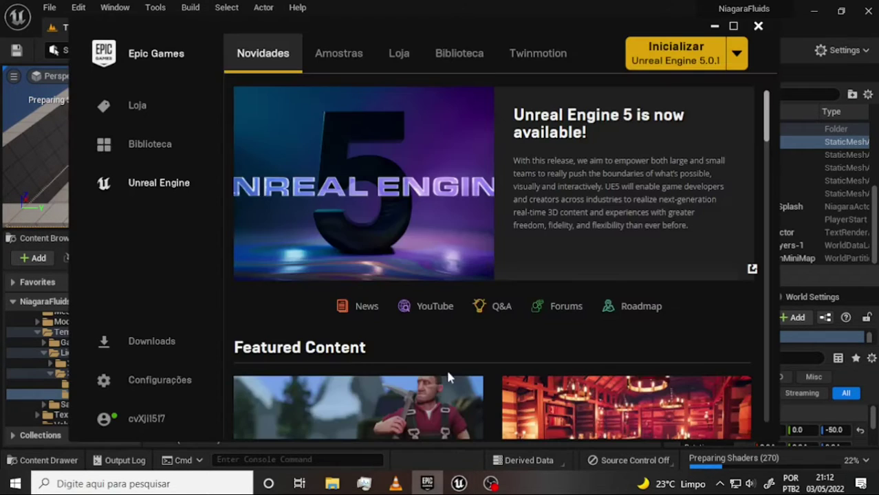
{"action": "left_click", "coordinate": [761, 28]}
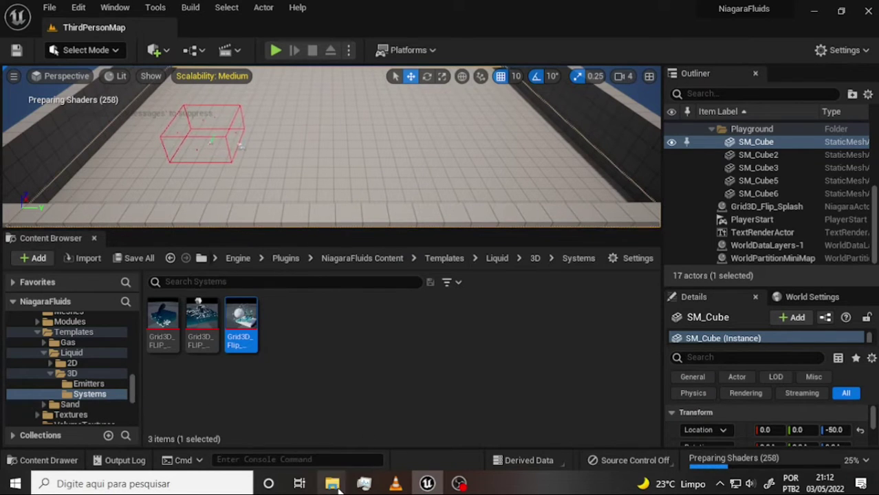
{"action": "mouse_move", "coordinate": [332, 483]}
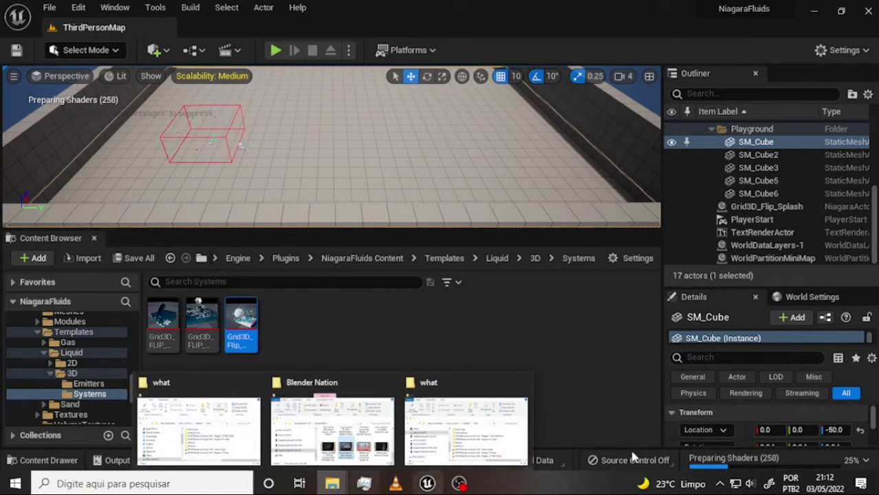
{"action": "left_click", "coordinate": [451, 307]}
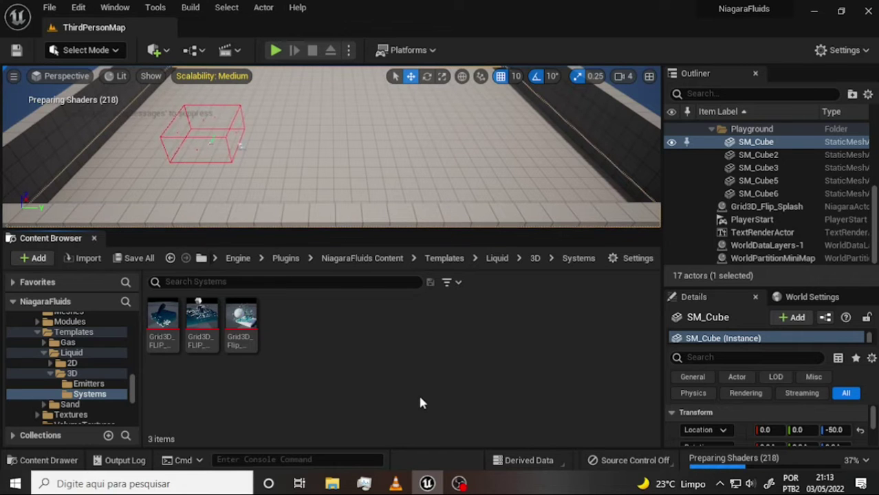
Watch the water-cube scene in the reference tutorial video, then return to Unreal
{"action": "left_click", "coordinate": [396, 483]}
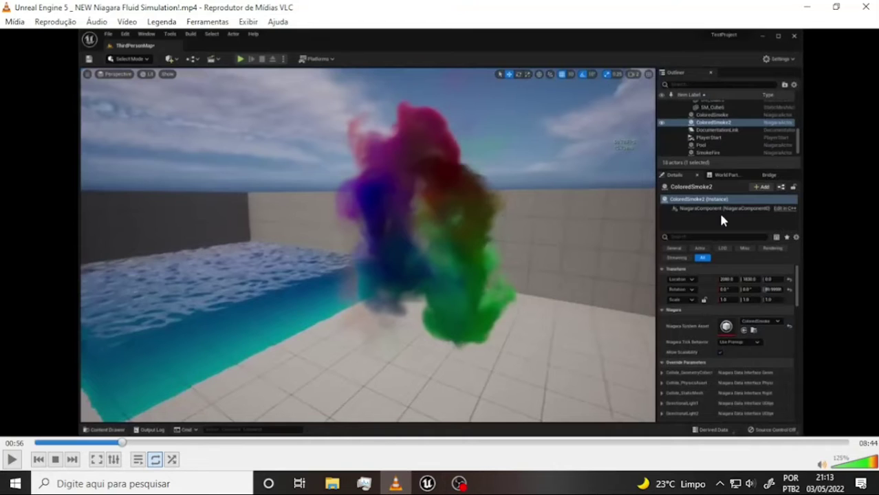
{"action": "left_click", "coordinate": [197, 443]}
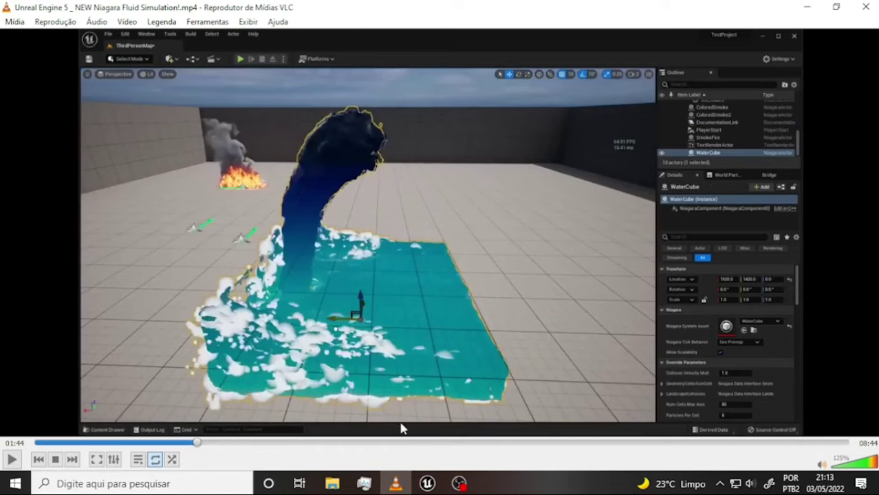
{"action": "left_click", "coordinate": [467, 447]}
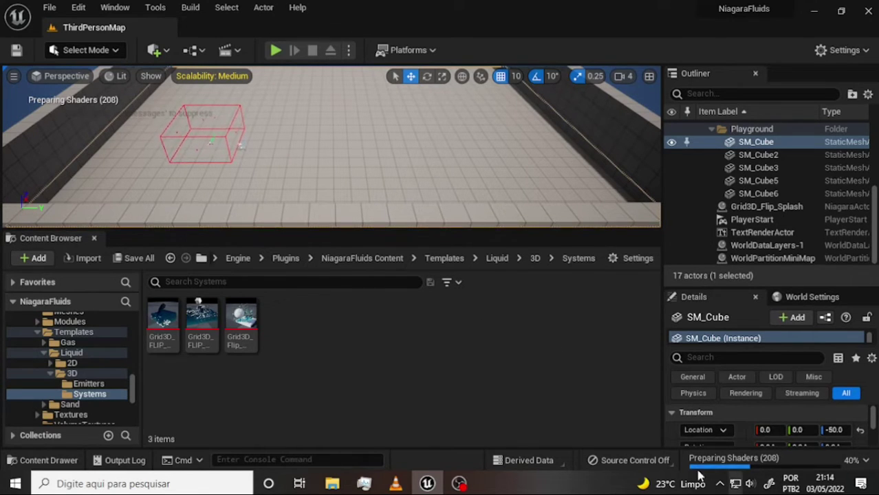
{"action": "left_click", "coordinate": [394, 481]}
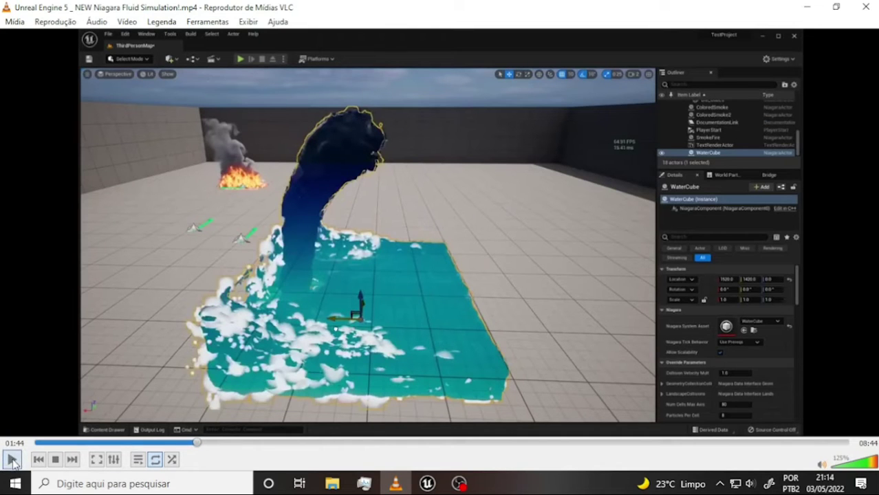
{"action": "left_click", "coordinate": [12, 460]}
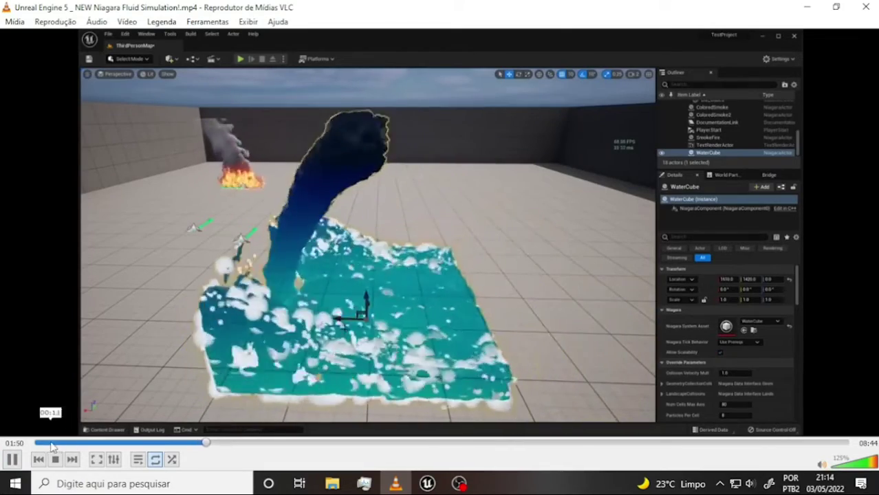
{"action": "key", "text": "space"}
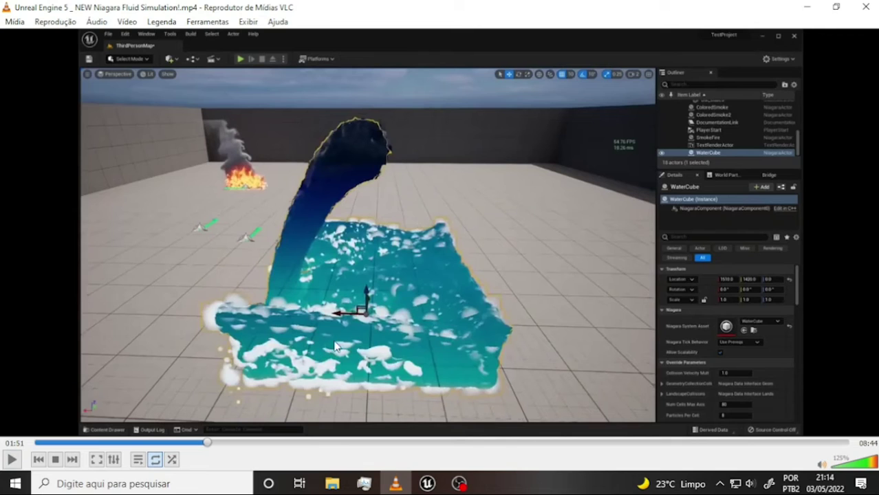
{"action": "left_click", "coordinate": [434, 471]}
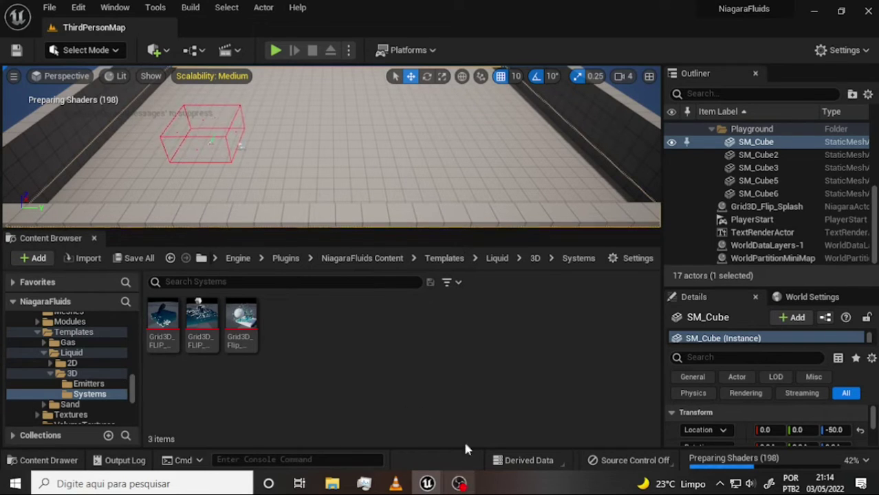
Enlarge the level viewport and drag Grid3D_FLIP_Pool to 1020, 1550, 60
{"action": "left_click", "coordinate": [459, 483]}
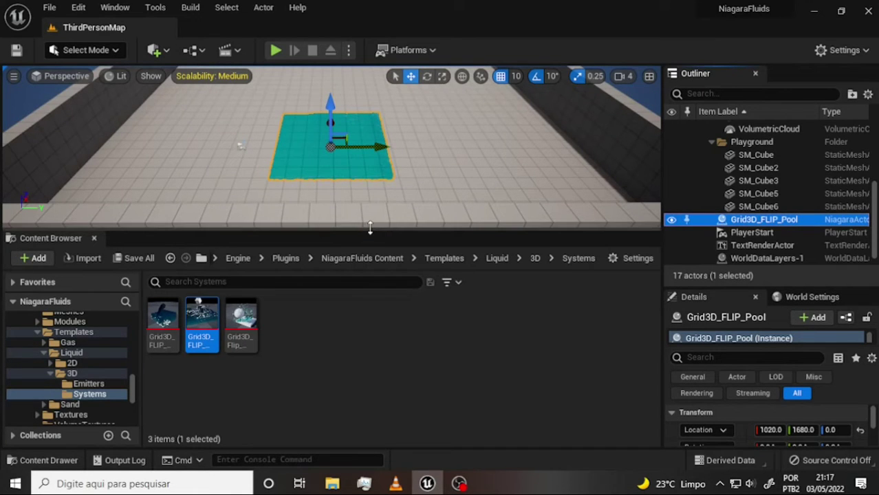
{"action": "left_click_drag", "start_coordinate": [371, 229], "coordinate": [372, 297]}
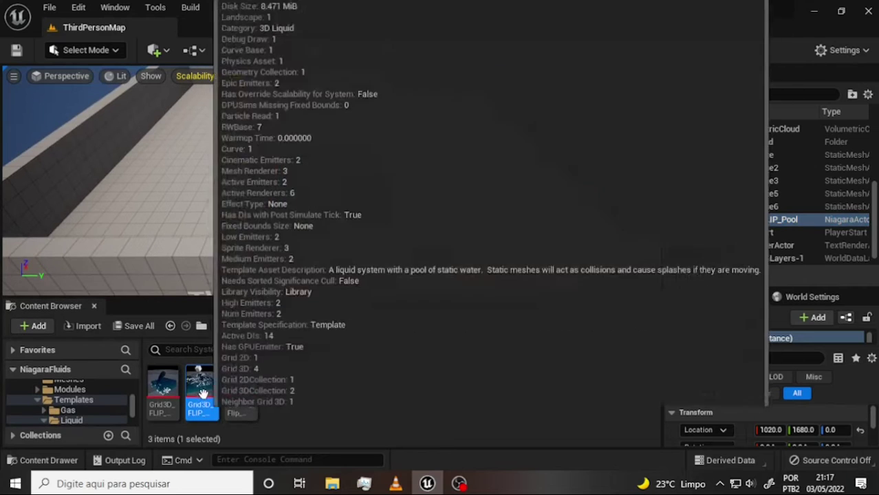
{"action": "scroll", "coordinate": [437, 159], "scroll_direction": "up", "scroll_amount": 1}
{"action": "scroll", "coordinate": [436, 158], "scroll_direction": "up", "scroll_amount": 5}
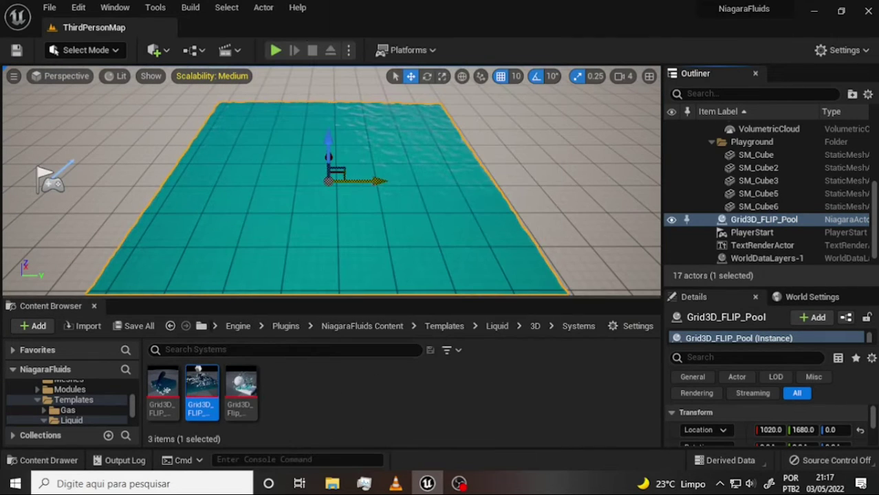
{"action": "mouse_move", "coordinate": [357, 181]}
{"action": "left_mouse_down"}
{"action": "mouse_move", "coordinate": [497, 182]}
{"action": "mouse_move", "coordinate": [359, 182]}
{"action": "mouse_move", "coordinate": [370, 181]}
{"action": "left_mouse_up"}
{"action": "mouse_move", "coordinate": [337, 147]}
{"action": "left_mouse_down"}
{"action": "mouse_move", "coordinate": [335, 130]}
{"action": "mouse_move", "coordinate": [335, 169]}
{"action": "left_mouse_up"}
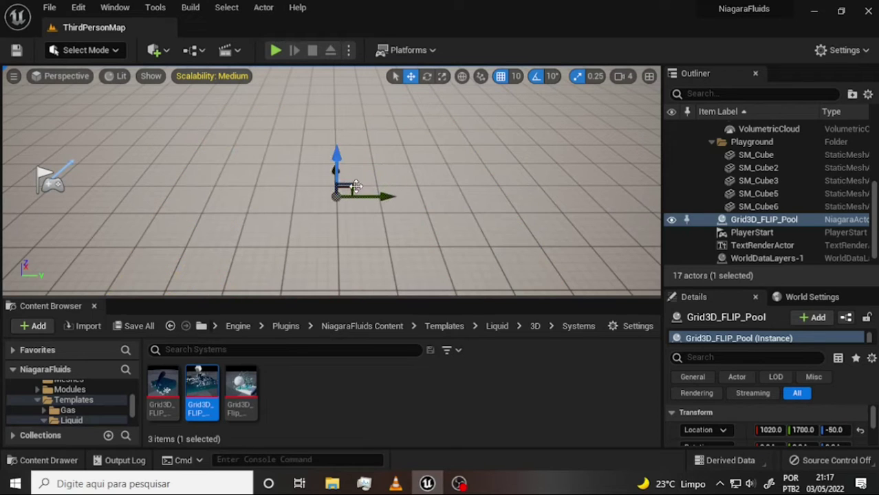
{"action": "mouse_move", "coordinate": [359, 198]}
{"action": "left_mouse_down"}
{"action": "mouse_move", "coordinate": [279, 197]}
{"action": "mouse_move", "coordinate": [413, 198]}
{"action": "mouse_move", "coordinate": [429, 145]}
{"action": "left_mouse_up"}
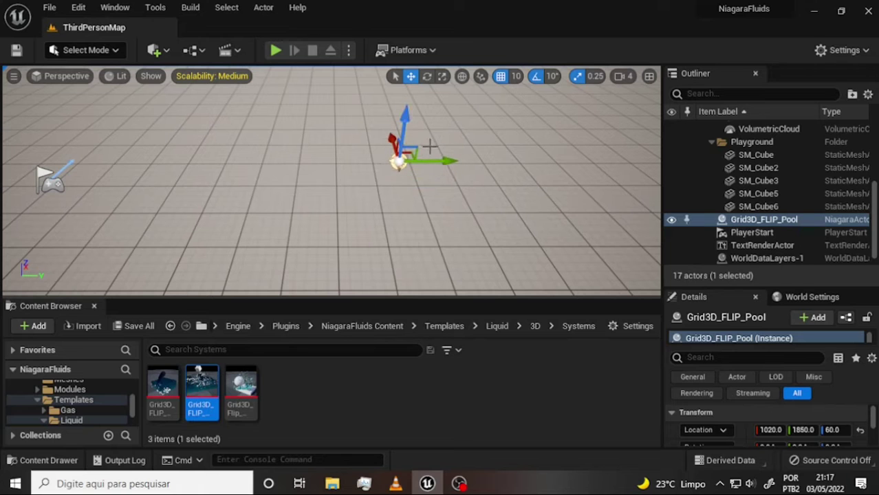
{"action": "left_click_drag", "start_coordinate": [439, 168], "coordinate": [327, 178]}
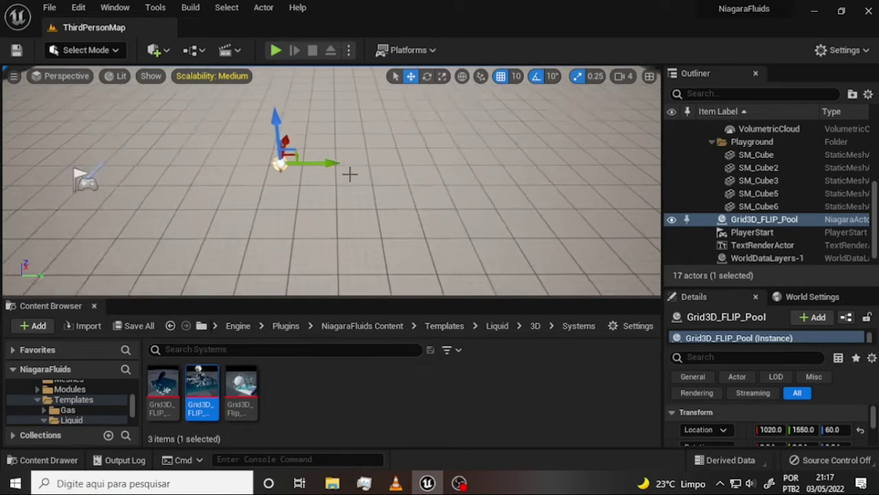
{"action": "key", "text": "Right"}
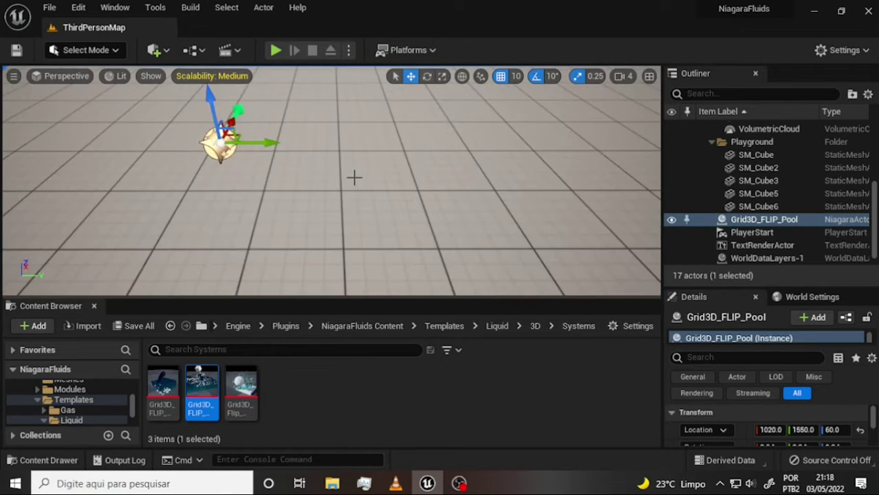
Delete the Grid3D_FLIP_Pool actor, then undo to restore it
{"action": "right_click", "coordinate": [761, 220]}
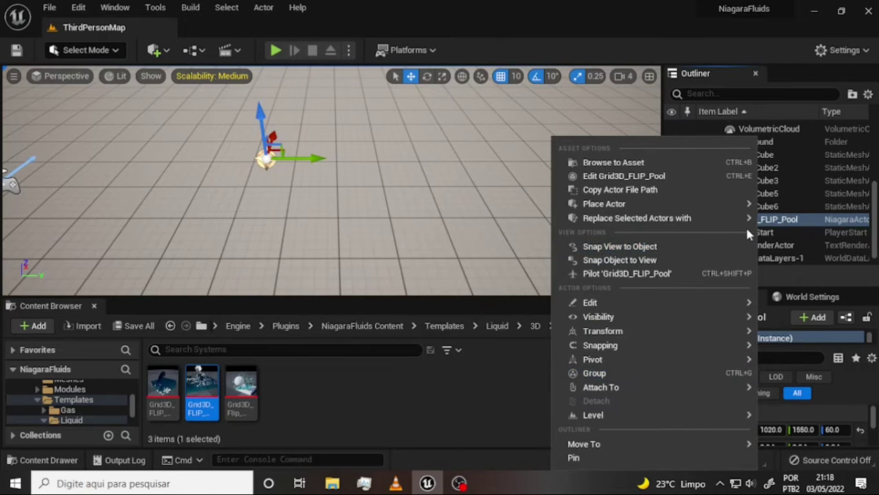
{"action": "mouse_move", "coordinate": [619, 304]}
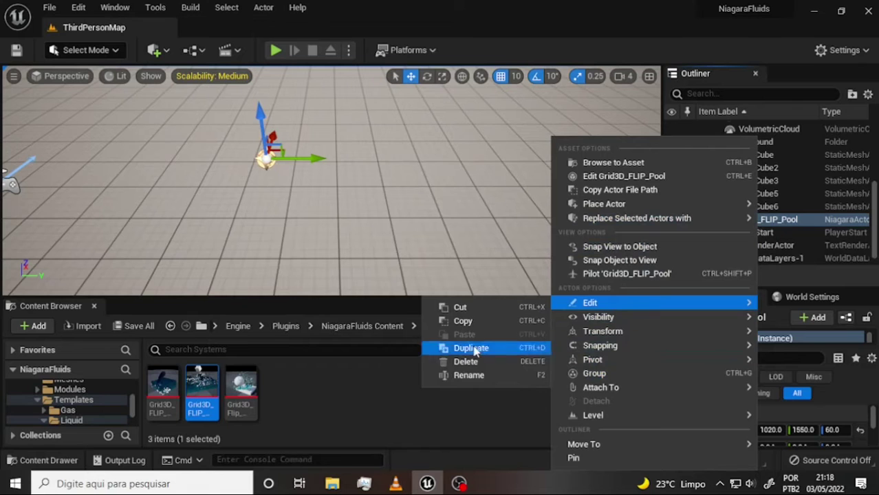
{"action": "left_click", "coordinate": [470, 367]}
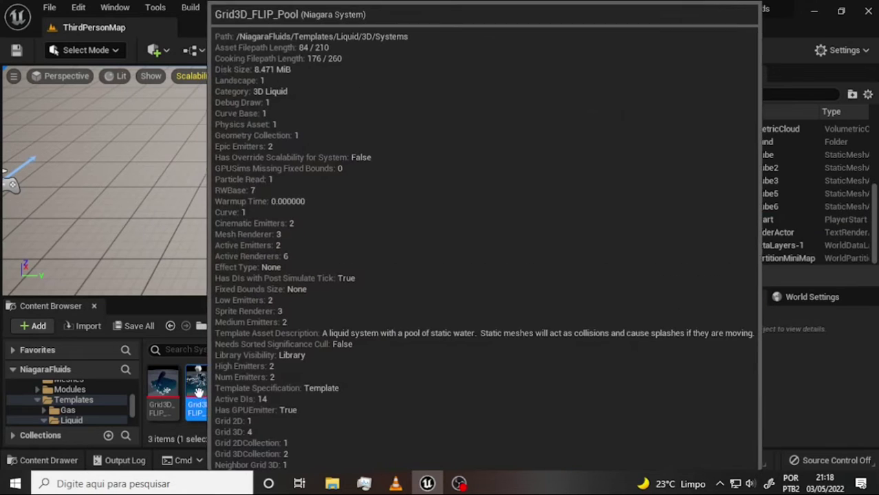
{"action": "key", "text": "ctrl+z"}
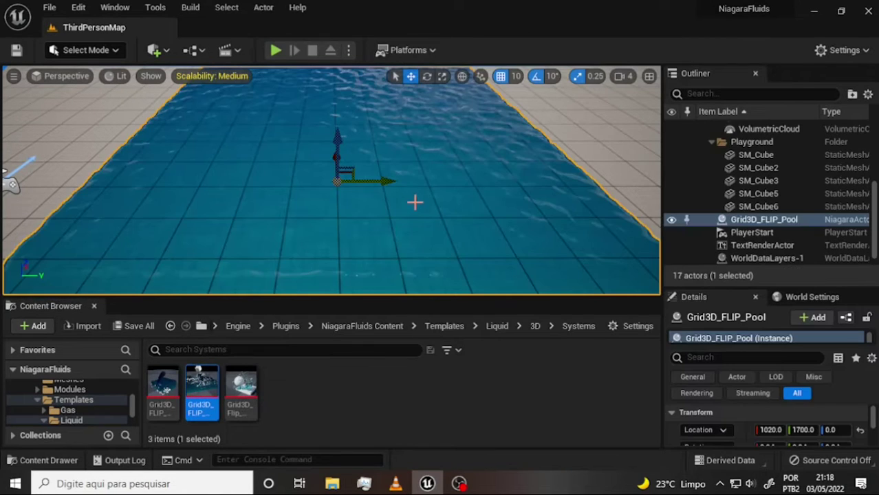
Move the pool along Y, X and Z to 960, 1630, 10
{"action": "mouse_move", "coordinate": [384, 182]}
{"action": "left_mouse_down"}
{"action": "mouse_move", "coordinate": [460, 192]}
{"action": "mouse_move", "coordinate": [341, 198]}
{"action": "mouse_move", "coordinate": [426, 205]}
{"action": "mouse_move", "coordinate": [353, 202]}
{"action": "left_mouse_up"}
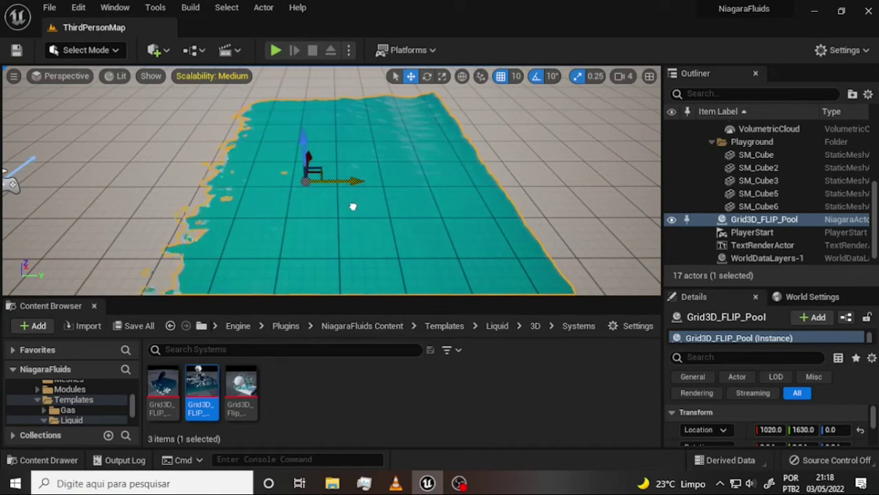
{"action": "left_click_drag", "start_coordinate": [309, 159], "coordinate": [309, 177]}
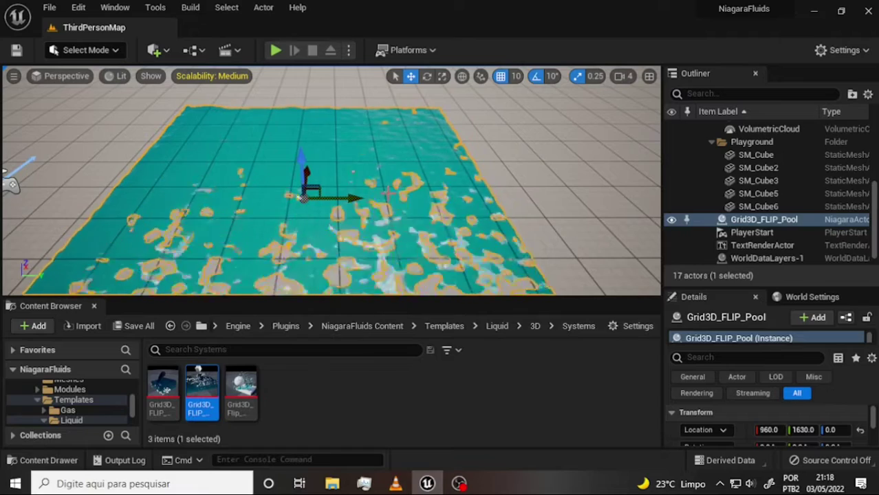
{"action": "mouse_move", "coordinate": [306, 168]}
{"action": "left_mouse_down"}
{"action": "mouse_move", "coordinate": [306, 151]}
{"action": "mouse_move", "coordinate": [368, 183]}
{"action": "left_mouse_up"}
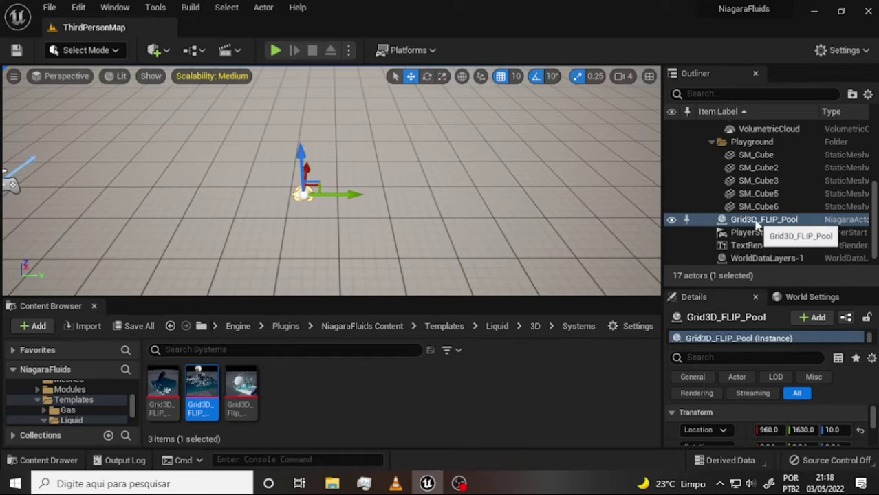
Bring up the pool actor's context menu in the Outliner
{"action": "right_click", "coordinate": [755, 220]}
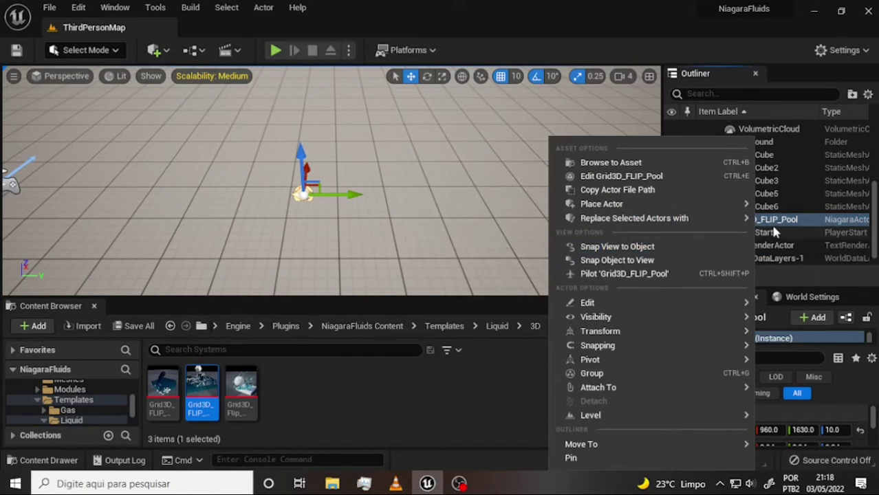
{"action": "left_click", "coordinate": [780, 228]}
{"action": "right_click", "coordinate": [787, 220]}
{"action": "mouse_move", "coordinate": [784, 227]}
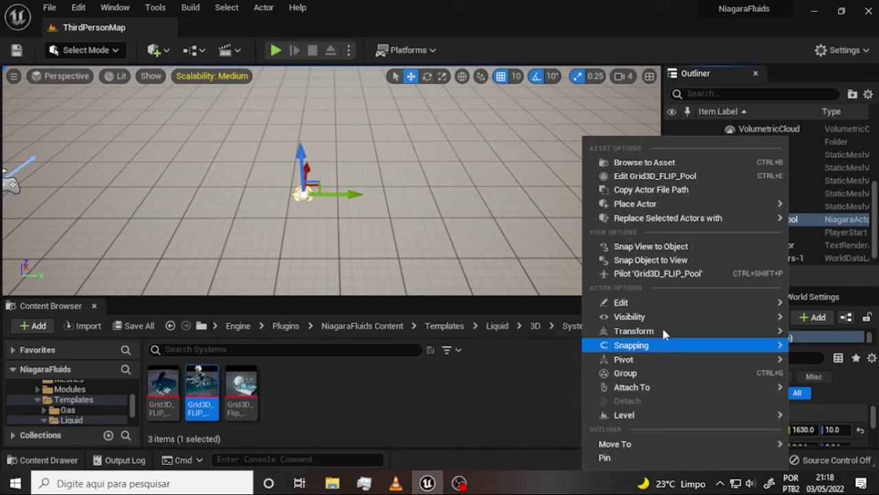
Delete the pool actor, then orbit and zoom the Grid3D_FLIP_Pool preview to watch the water
{"action": "mouse_move", "coordinate": [660, 305]}
{"action": "left_click", "coordinate": [507, 360]}
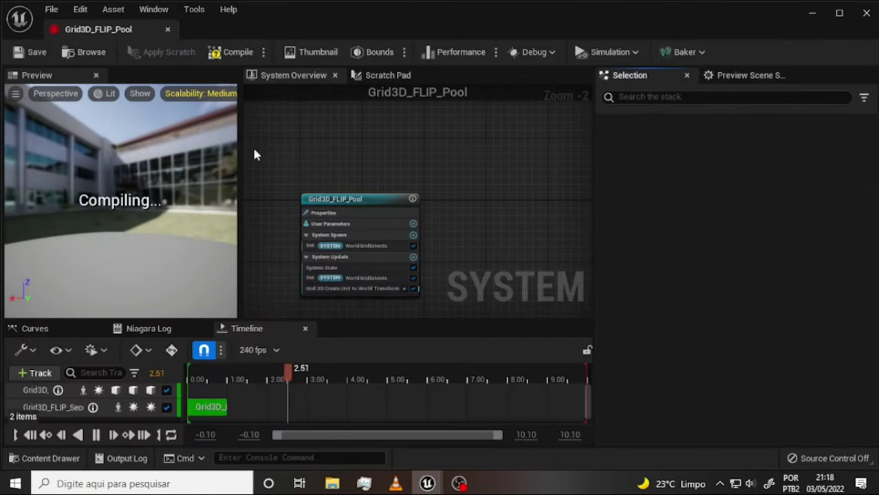
{"action": "left_click", "coordinate": [167, 142]}
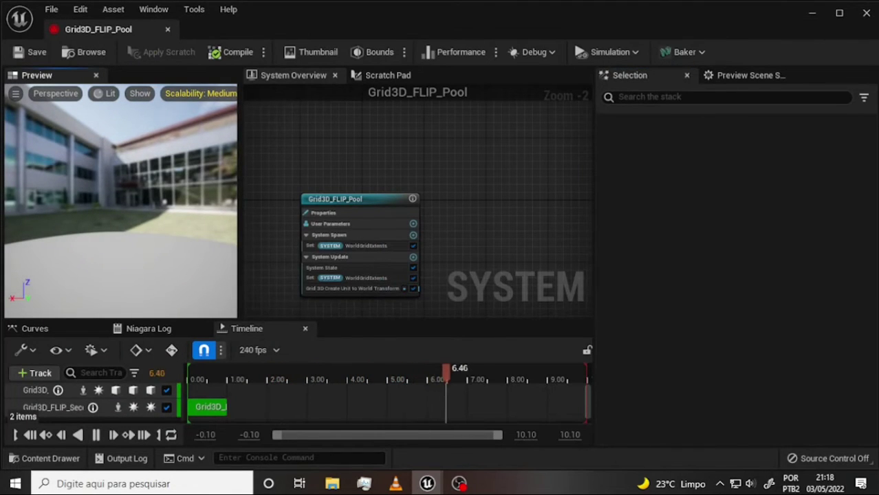
{"action": "left_click_drag", "start_coordinate": [167, 142], "coordinate": [171, 160]}
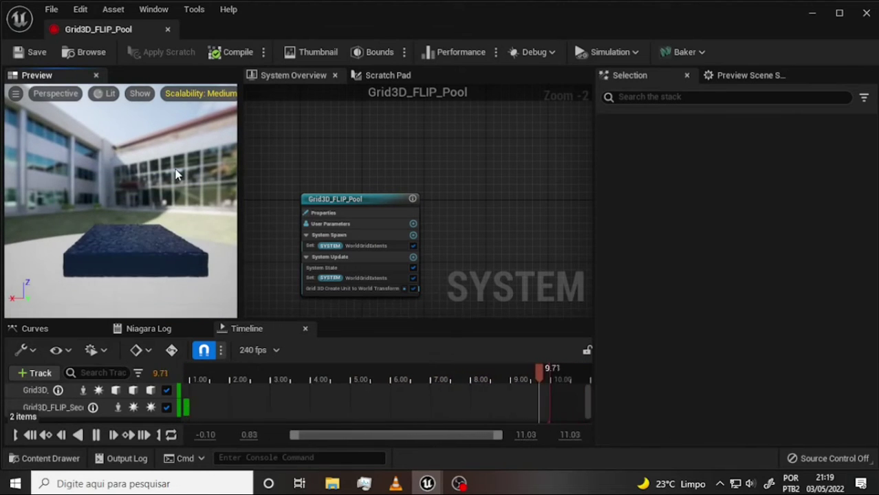
{"action": "mouse_move", "coordinate": [191, 277]}
{"action": "left_mouse_down"}
{"action": "mouse_move", "coordinate": [158, 271]}
{"action": "mouse_move", "coordinate": [175, 265]}
{"action": "left_mouse_up"}
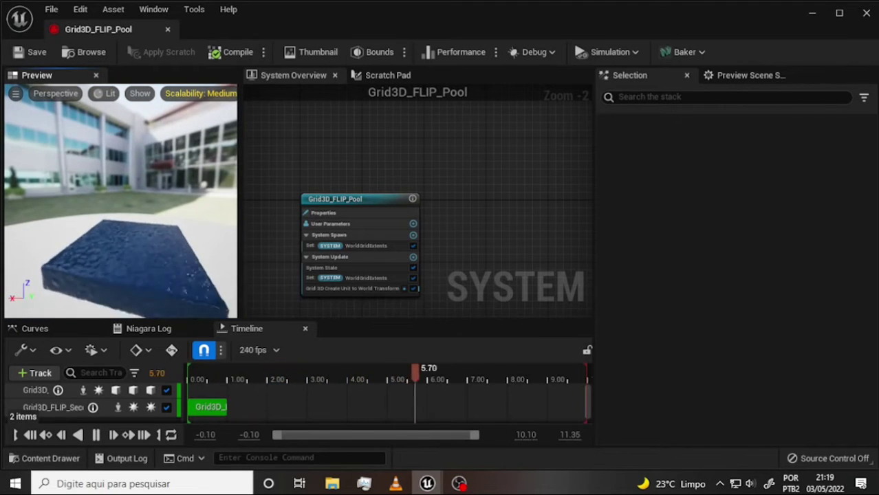
{"action": "left_click_drag", "start_coordinate": [176, 265], "coordinate": [176, 271]}
{"action": "scroll", "coordinate": [170, 269], "scroll_direction": "up", "scroll_amount": 3}
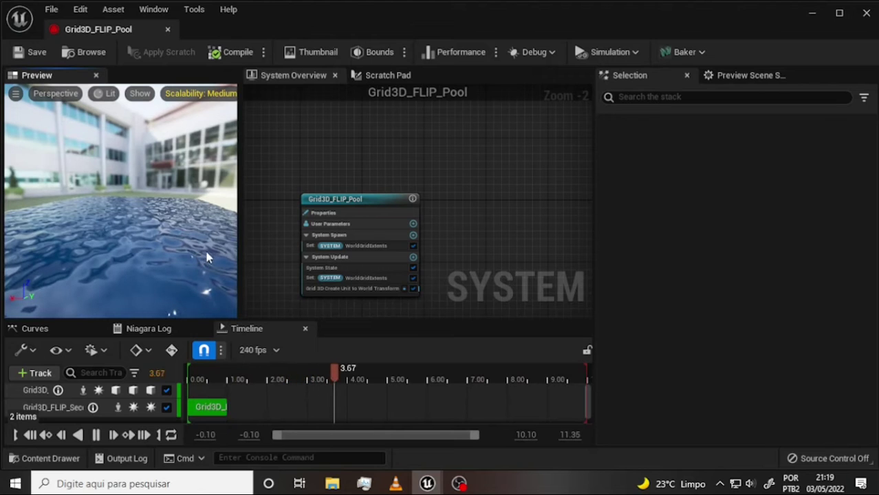
Close the Grid3D_FLIP_Pool editor, drop Grid3D_FLIP_Hose into the level, and bring up the reference video
{"action": "left_click", "coordinate": [168, 29]}
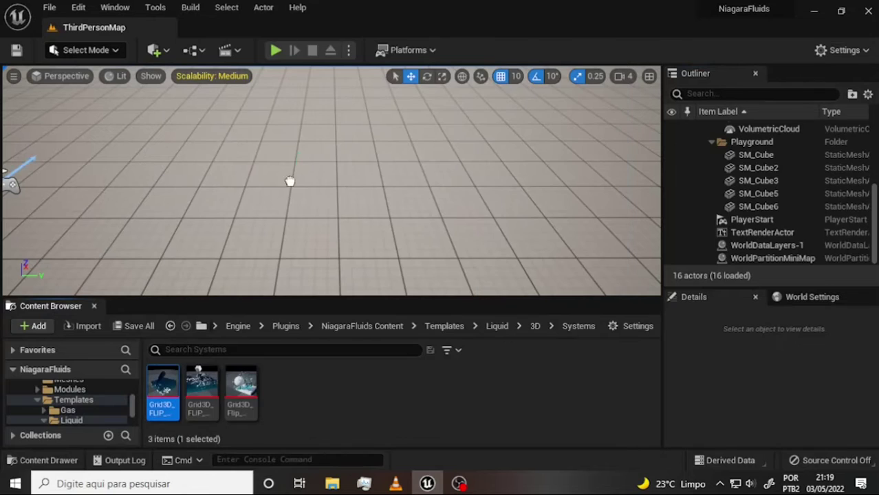
{"action": "left_click_drag", "start_coordinate": [290, 181], "coordinate": [342, 191]}
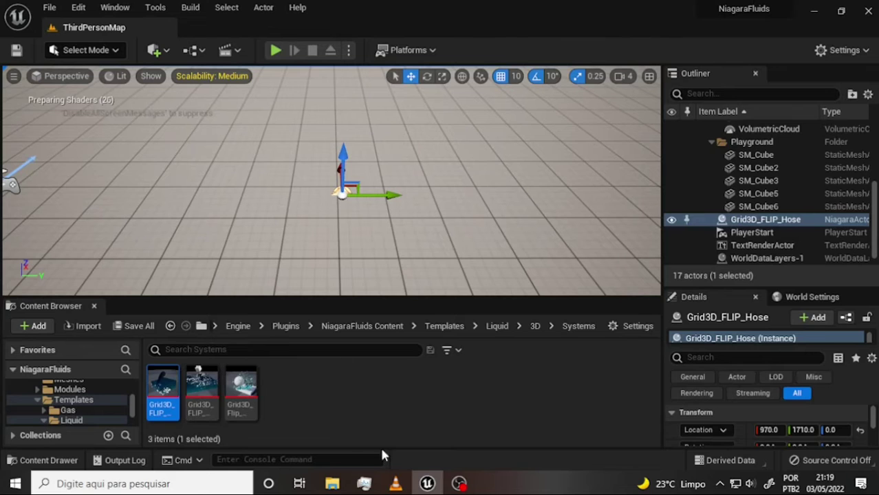
{"action": "left_click", "coordinate": [395, 483]}
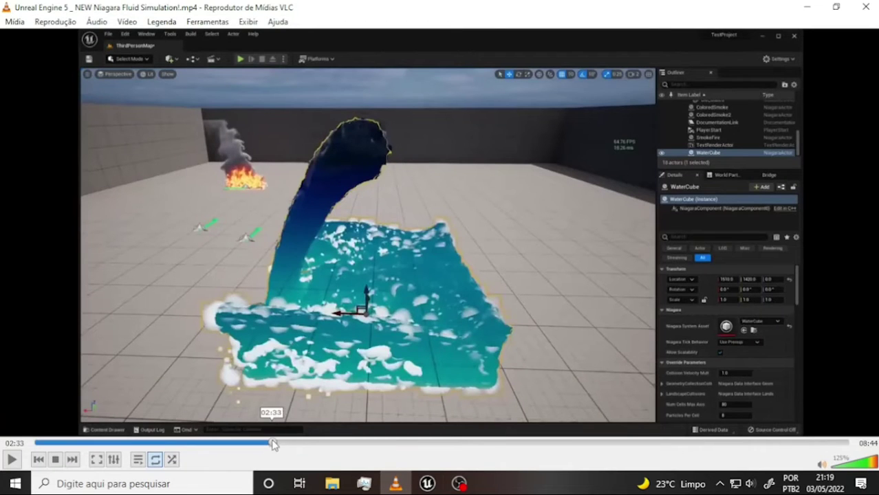
Seek the reference video to 02:52 on the ShallowWater2 system, then return to Unreal
{"action": "left_click_drag", "start_coordinate": [272, 444], "coordinate": [333, 443]}
{"action": "left_click", "coordinate": [302, 445]}
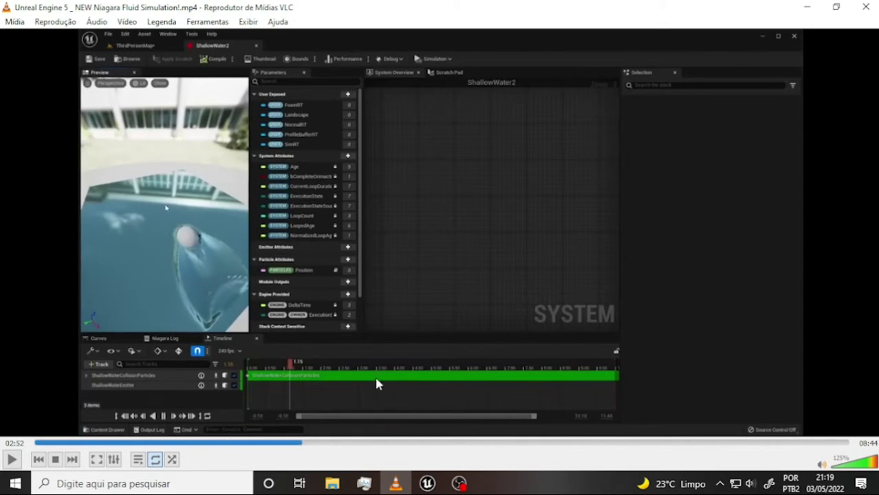
{"action": "left_click", "coordinate": [426, 484]}
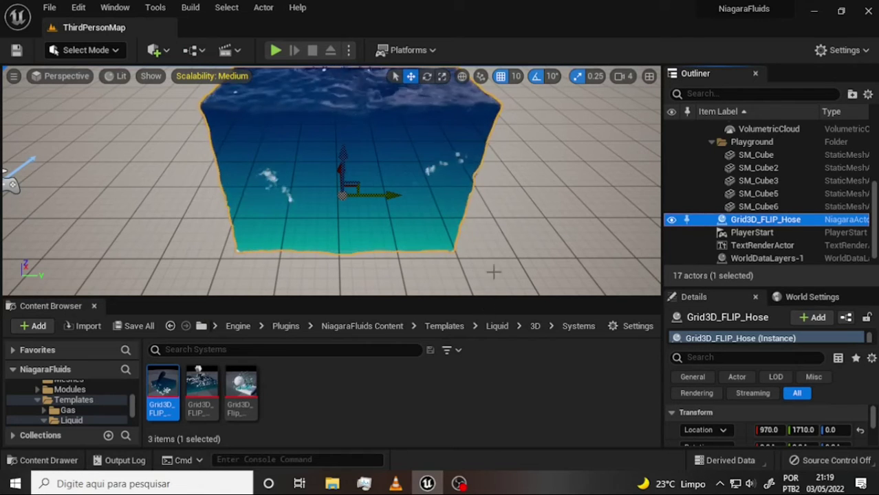
Move the Grid3D_FLIP_Hose actor along Y and X to 1040, 1680, 0
{"action": "scroll", "coordinate": [488, 191], "scroll_direction": "down", "scroll_amount": 5}
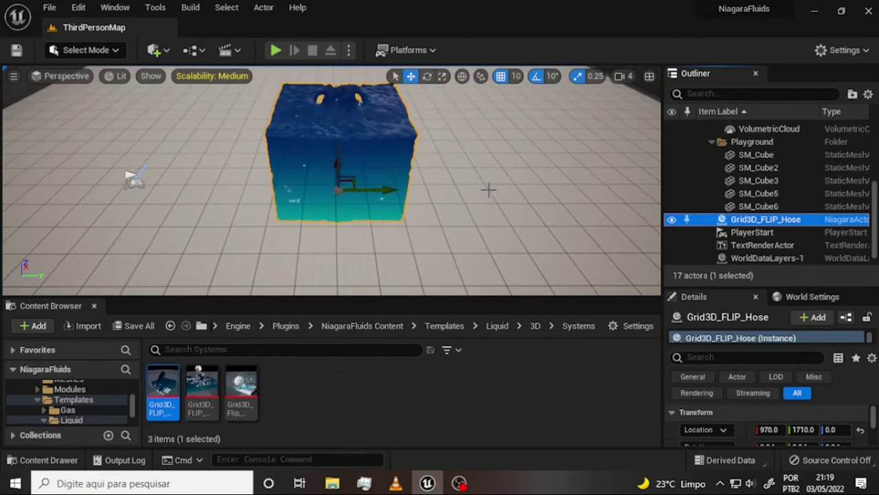
{"action": "mouse_move", "coordinate": [363, 190]}
{"action": "left_mouse_down"}
{"action": "mouse_move", "coordinate": [329, 192]}
{"action": "mouse_move", "coordinate": [357, 195]}
{"action": "left_mouse_up"}
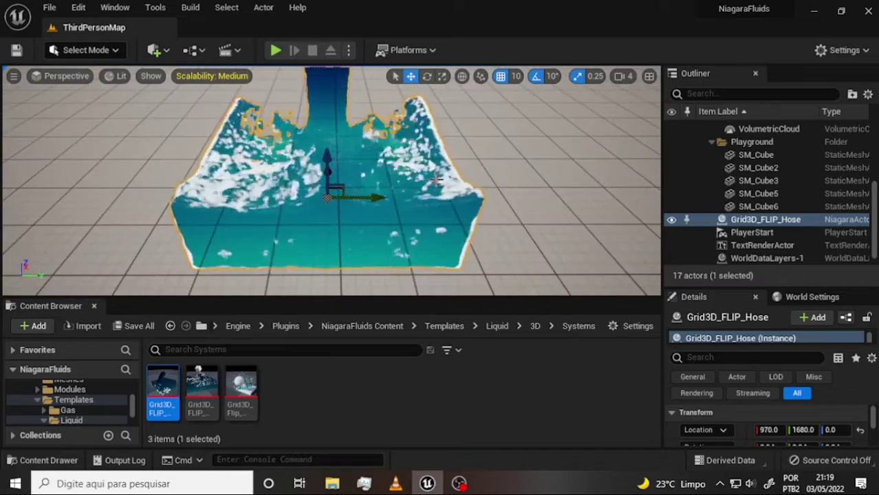
{"action": "right_click_drag", "start_coordinate": [435, 180], "coordinate": [86, 81]}
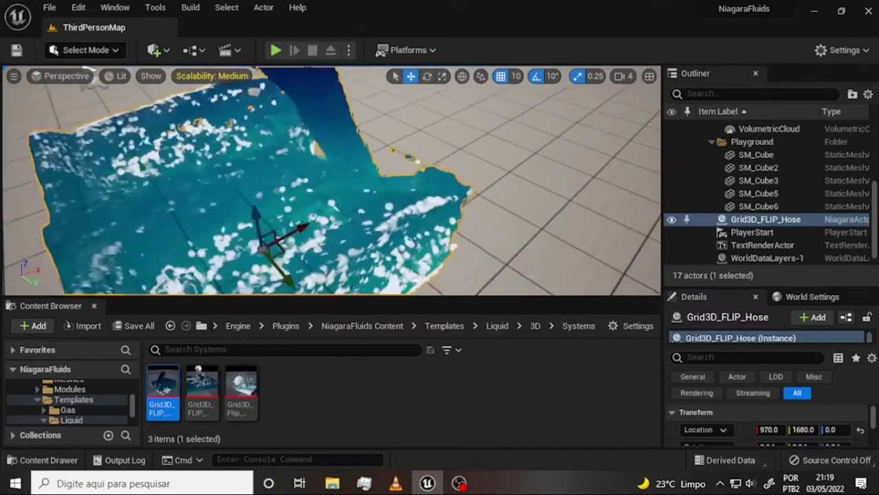
{"action": "scroll", "coordinate": [481, 167], "scroll_direction": "down", "scroll_amount": 10}
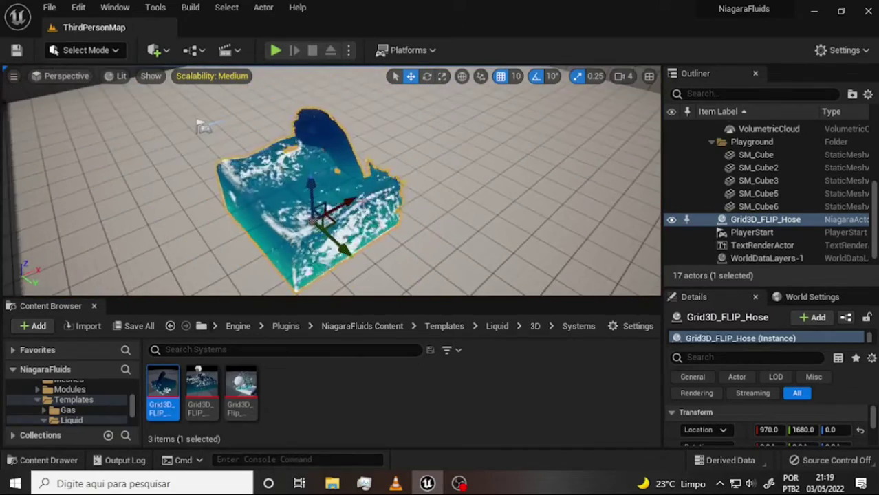
{"action": "mouse_move", "coordinate": [348, 204]}
{"action": "left_mouse_down"}
{"action": "mouse_move", "coordinate": [317, 218]}
{"action": "mouse_move", "coordinate": [361, 197]}
{"action": "left_mouse_up"}
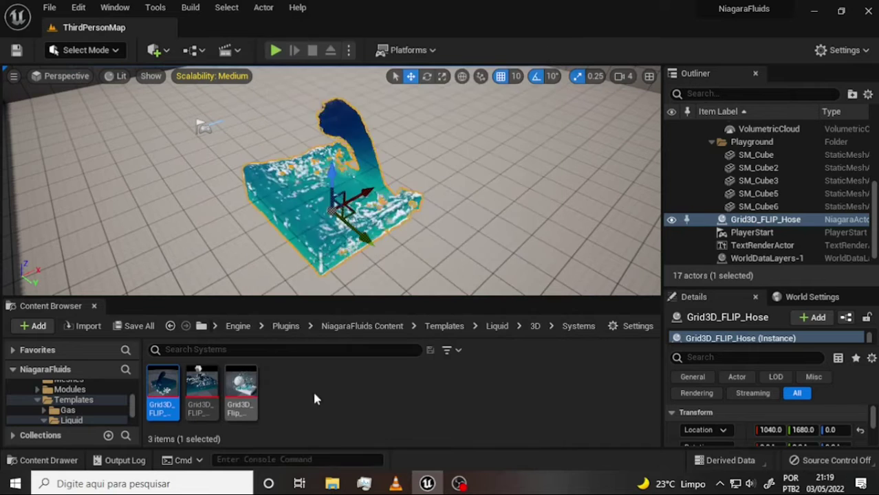
Delete the Grid3D_FLIP_Hose actor from the level
{"action": "right_click", "coordinate": [753, 219]}
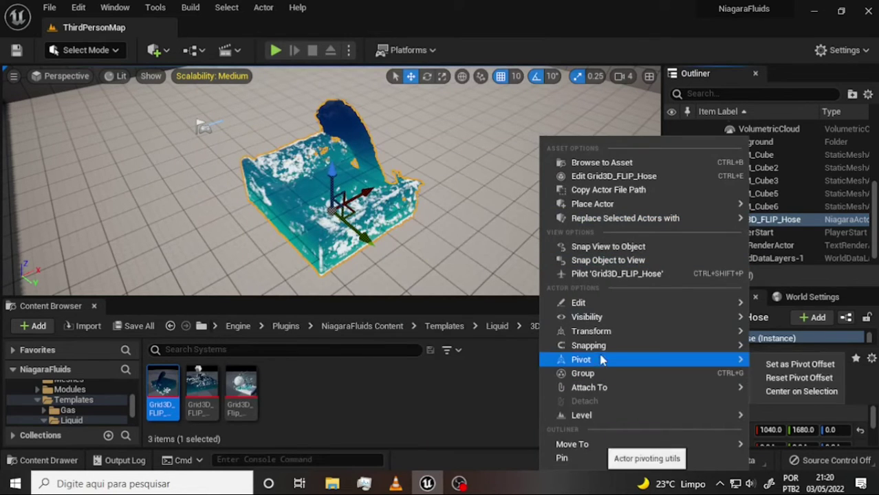
{"action": "mouse_move", "coordinate": [585, 302]}
{"action": "left_click", "coordinate": [818, 368]}
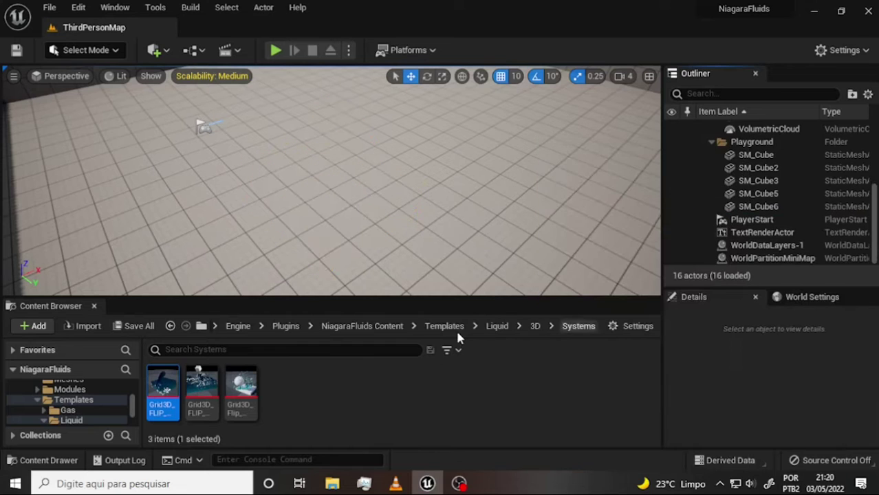
Try Grid3D_Flip_Splash and delete it, then place Grid3D_FLIP_Pool at 1130, 1590, 50
{"action": "mouse_move", "coordinate": [241, 391]}
{"action": "left_mouse_down"}
{"action": "mouse_move", "coordinate": [234, 315]}
{"action": "mouse_move", "coordinate": [292, 187]}
{"action": "mouse_move", "coordinate": [318, 196]}
{"action": "left_mouse_up"}
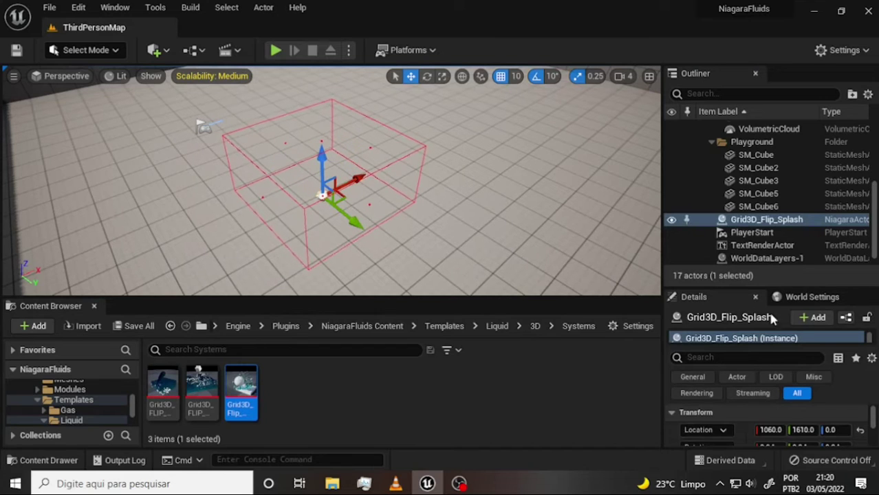
{"action": "right_click", "coordinate": [762, 222]}
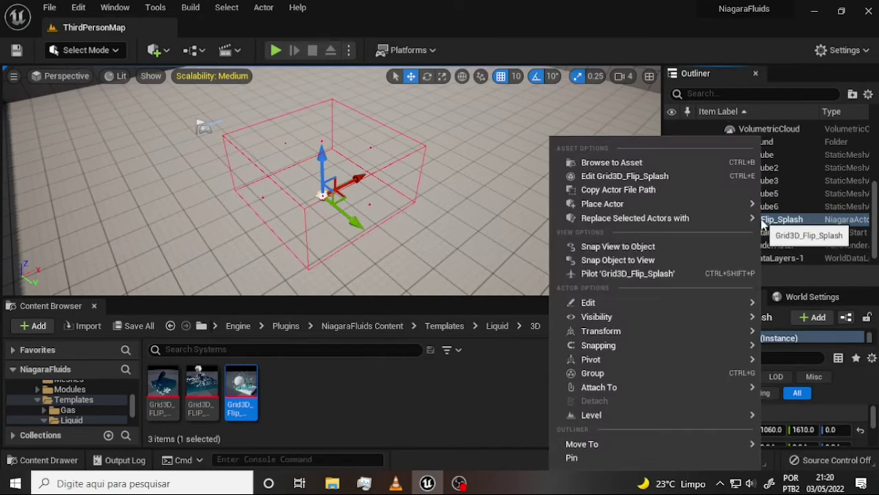
{"action": "mouse_move", "coordinate": [635, 304]}
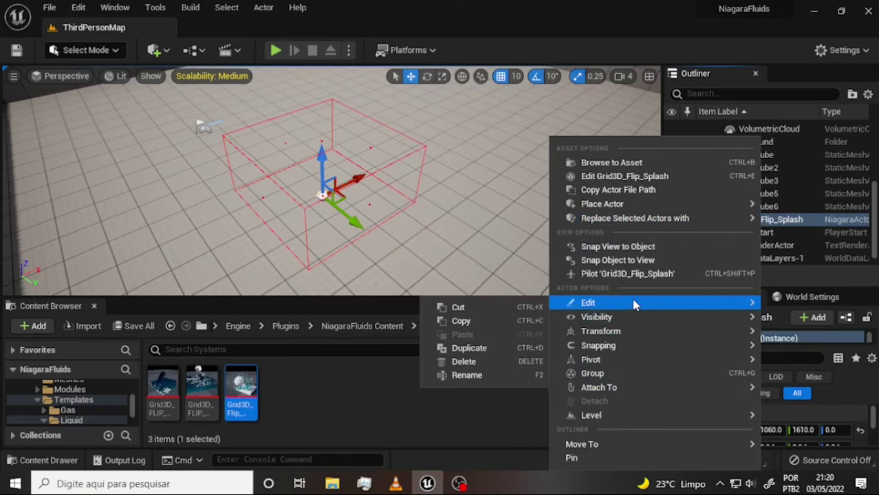
{"action": "left_click", "coordinate": [481, 360]}
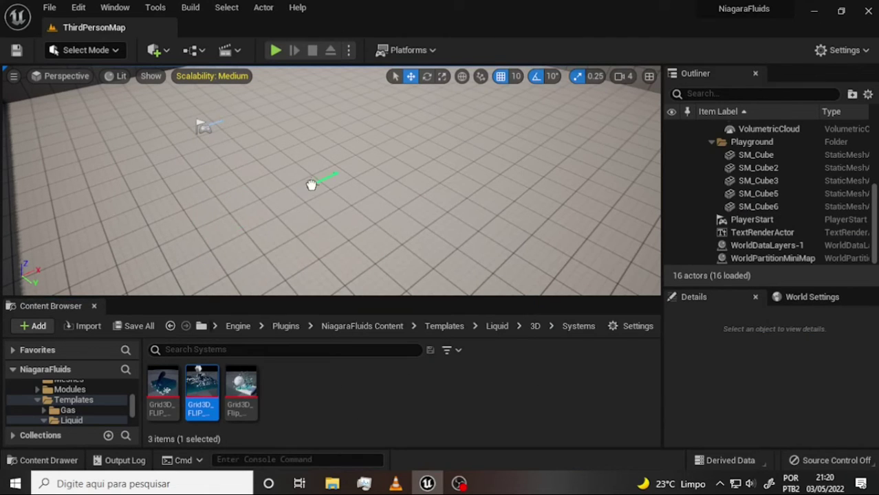
{"action": "left_click_drag", "start_coordinate": [339, 181], "coordinate": [353, 169]}
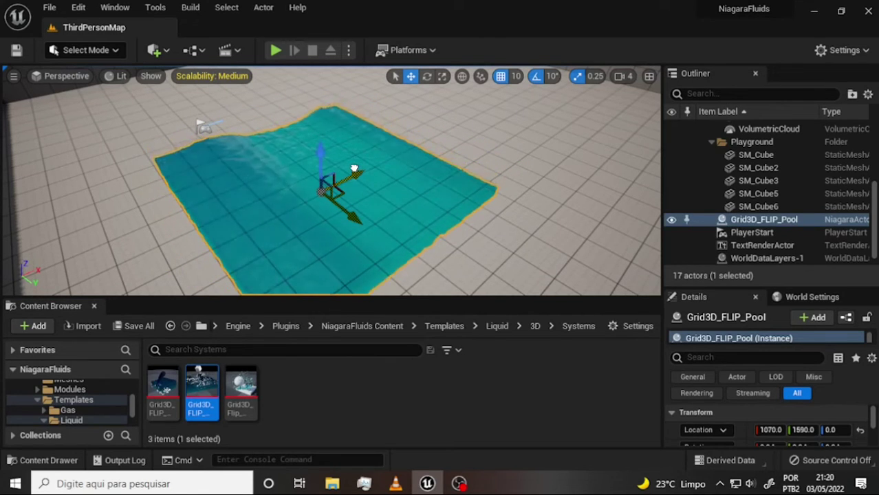
{"action": "mouse_move", "coordinate": [353, 168]}
{"action": "left_mouse_down"}
{"action": "mouse_move", "coordinate": [372, 168]}
{"action": "mouse_move", "coordinate": [337, 137]}
{"action": "mouse_move", "coordinate": [347, 135]}
{"action": "left_mouse_up"}
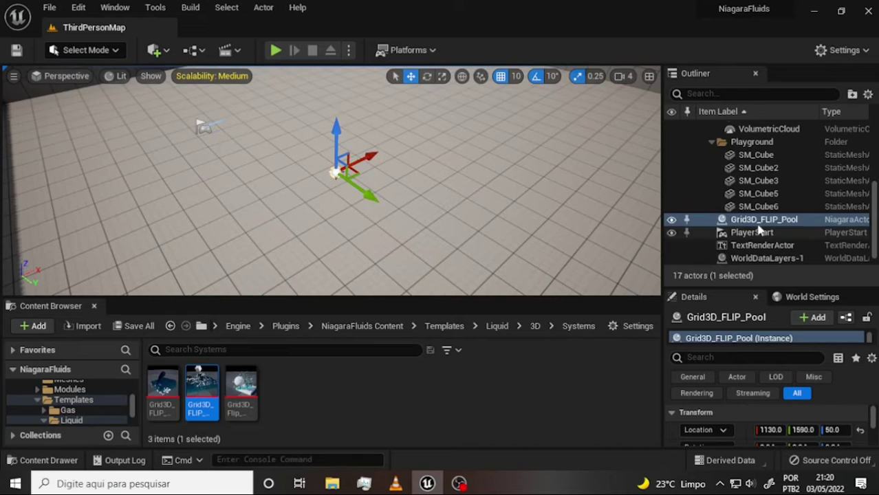
Delete the Grid3D_FLIP_Pool actor from the level
{"action": "right_click", "coordinate": [753, 220]}
{"action": "mouse_move", "coordinate": [633, 361]}
{"action": "mouse_move", "coordinate": [628, 304]}
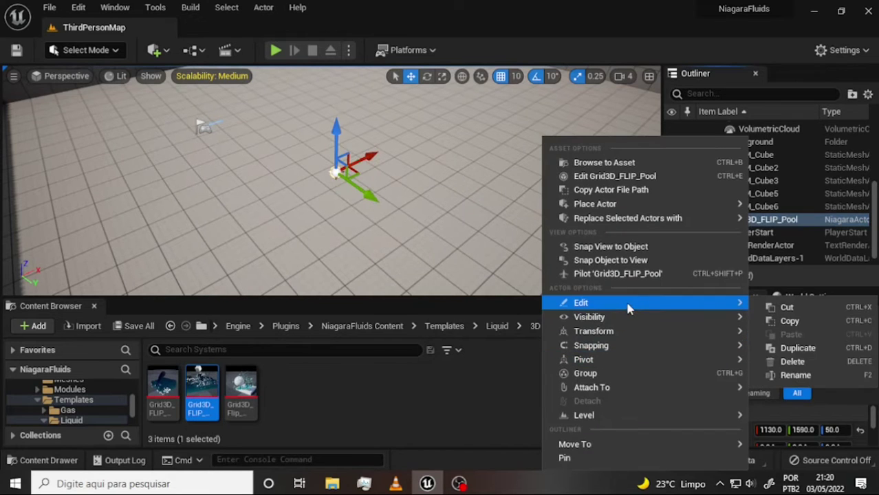
{"action": "left_click", "coordinate": [815, 363]}
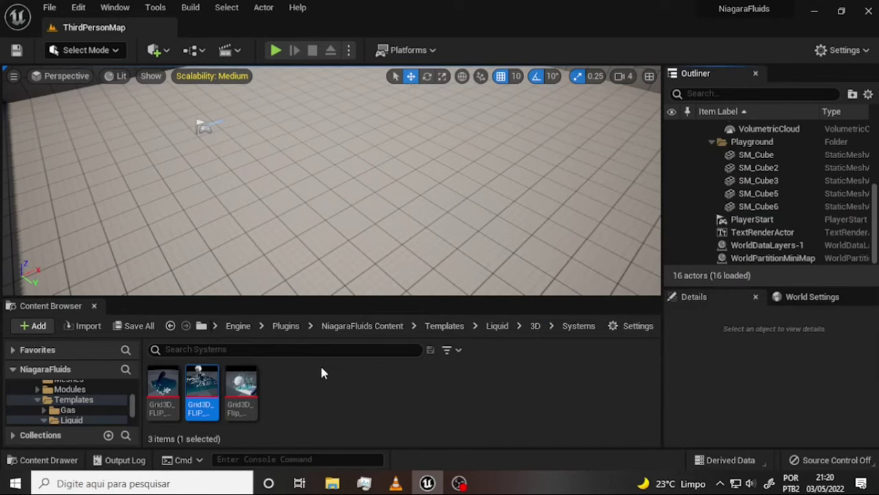
Browse NiagaraFluids Gas > 3D templates, from Emitters to the Systems folder
{"action": "left_click", "coordinate": [67, 411]}
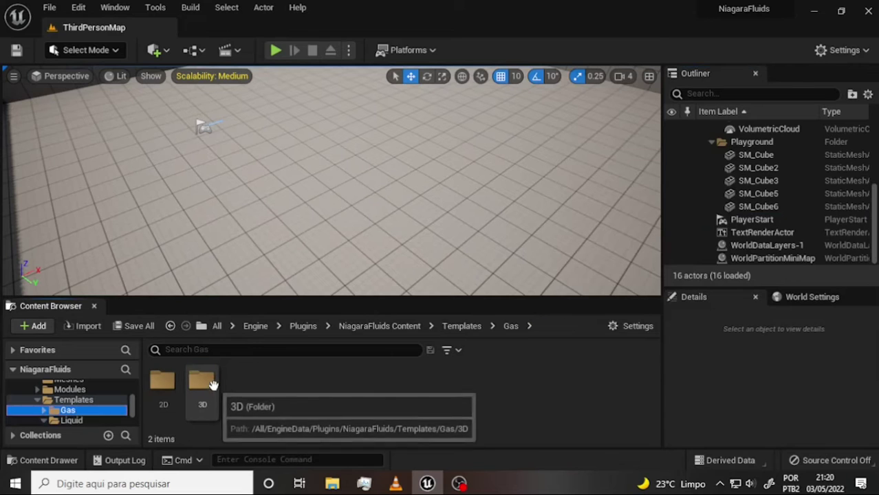
{"action": "double_click", "coordinate": [201, 382]}
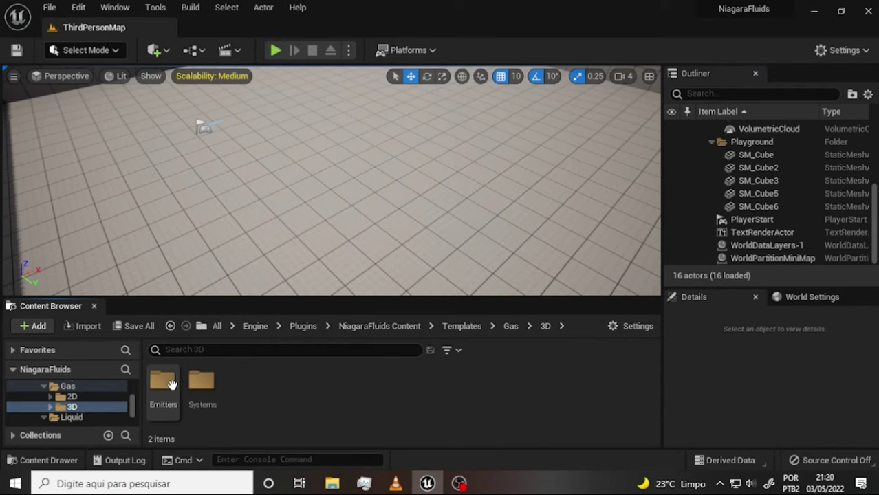
{"action": "double_click", "coordinate": [162, 385]}
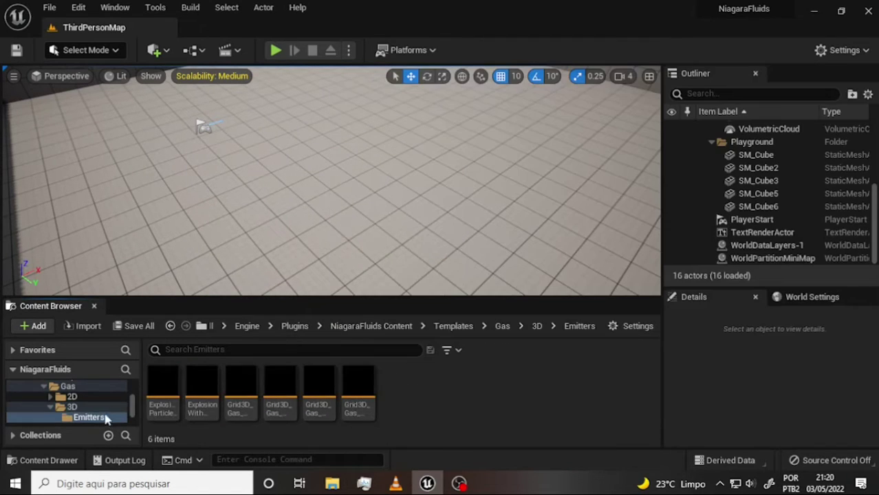
{"action": "scroll", "coordinate": [133, 407], "scroll_direction": "down", "scroll_amount": 5}
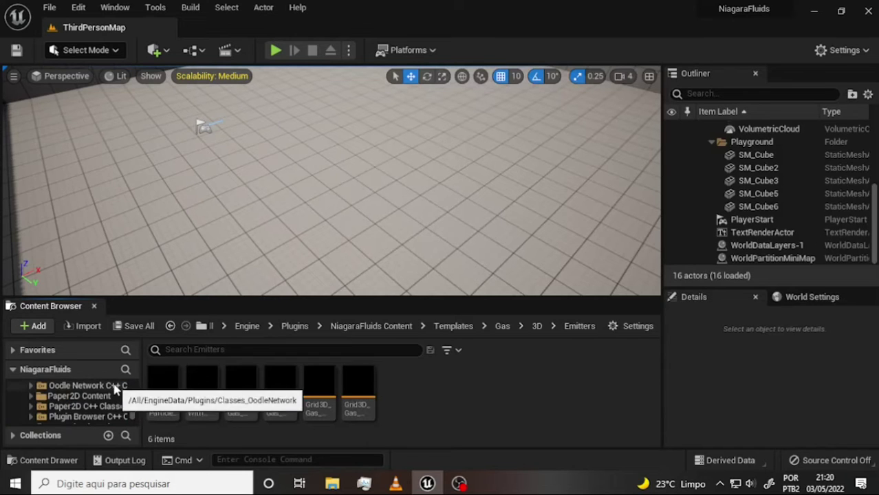
{"action": "left_click_drag", "start_coordinate": [288, 297], "coordinate": [288, 247]}
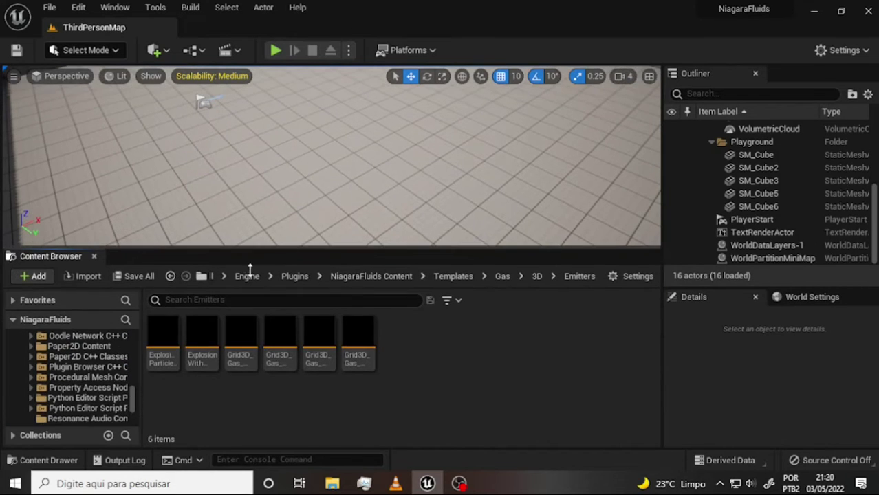
{"action": "scroll", "coordinate": [105, 378], "scroll_direction": "up", "scroll_amount": 2}
{"action": "scroll", "coordinate": [106, 378], "scroll_direction": "up", "scroll_amount": 5}
{"action": "scroll", "coordinate": [102, 367], "scroll_direction": "up", "scroll_amount": 1}
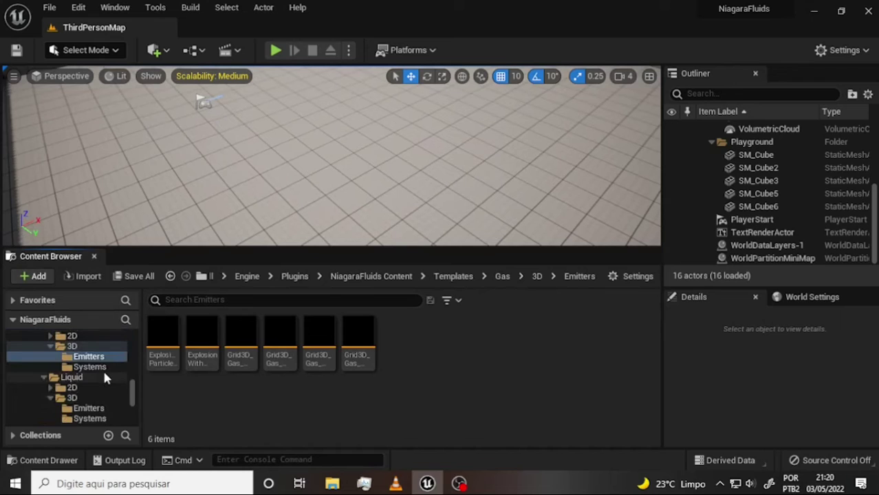
{"action": "left_click", "coordinate": [101, 368]}
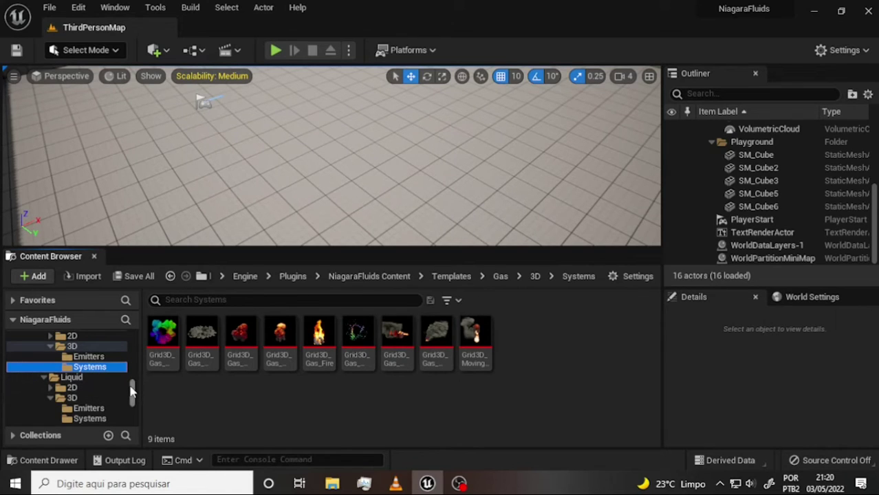
{"action": "scroll", "coordinate": [133, 392], "scroll_direction": "down", "scroll_amount": 3}
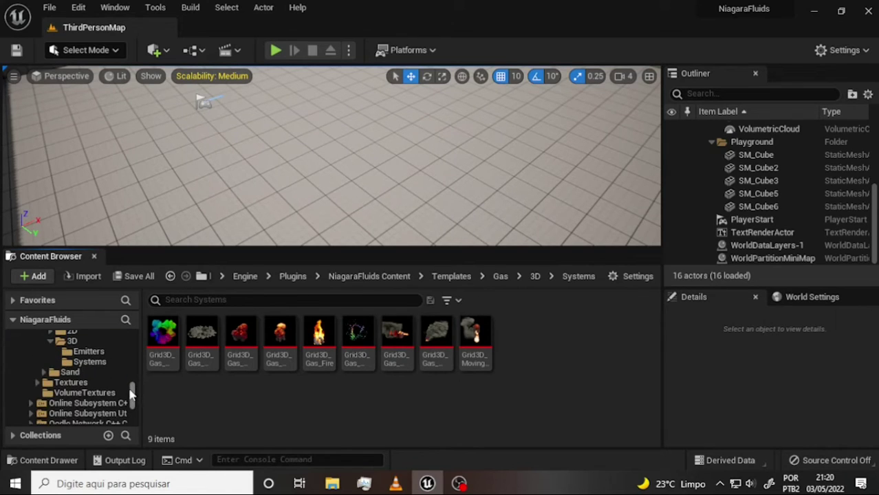
Drag SandSystem from the Sand/Systems templates into the level at 1300, 1760, -10
{"action": "left_click", "coordinate": [44, 372]}
{"action": "left_click", "coordinate": [84, 393]}
{"action": "mouse_move", "coordinate": [164, 332]}
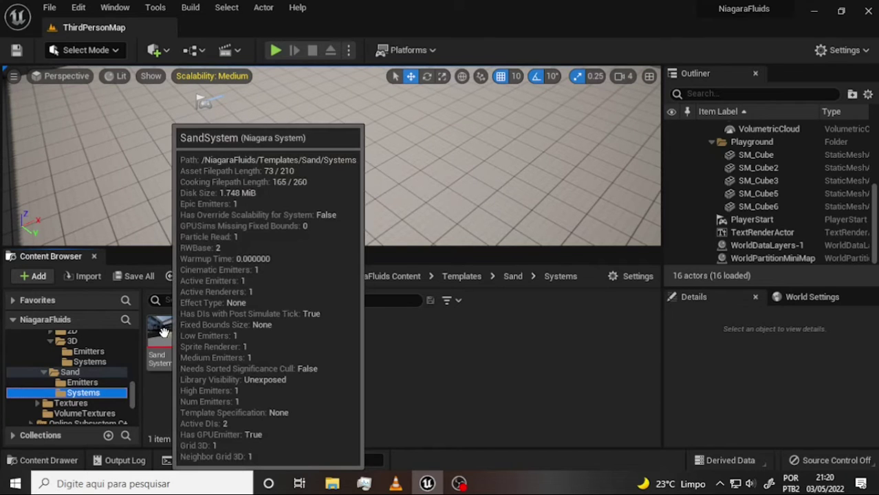
{"action": "left_click_drag", "start_coordinate": [164, 332], "coordinate": [429, 151]}
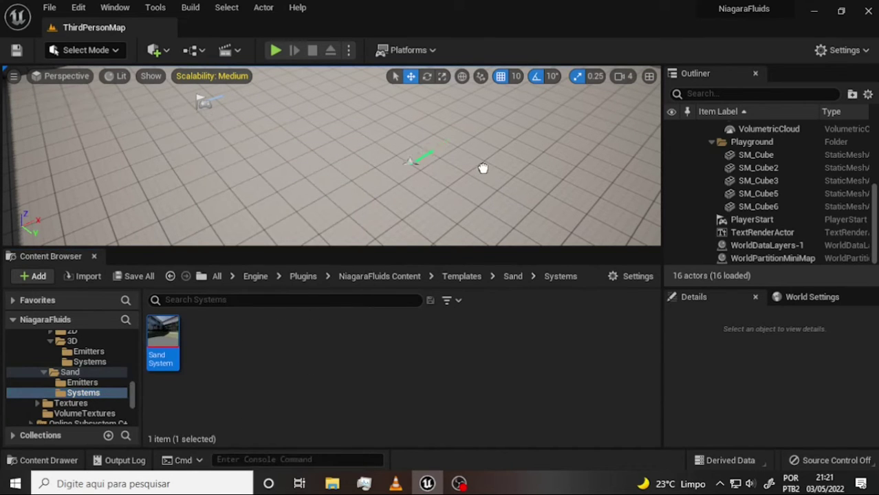
{"action": "left_click_drag", "start_coordinate": [483, 168], "coordinate": [482, 168]}
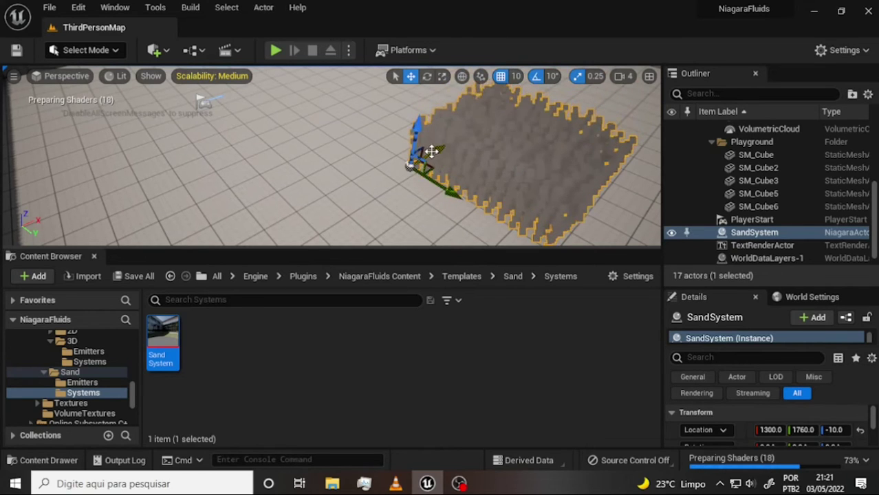
Move the SandSystem to 1290, 1770, -10 and zoom in on the scattering sand
{"action": "mouse_move", "coordinate": [430, 130]}
{"action": "left_mouse_down"}
{"action": "mouse_move", "coordinate": [387, 181]}
{"action": "mouse_move", "coordinate": [440, 146]}
{"action": "left_mouse_up"}
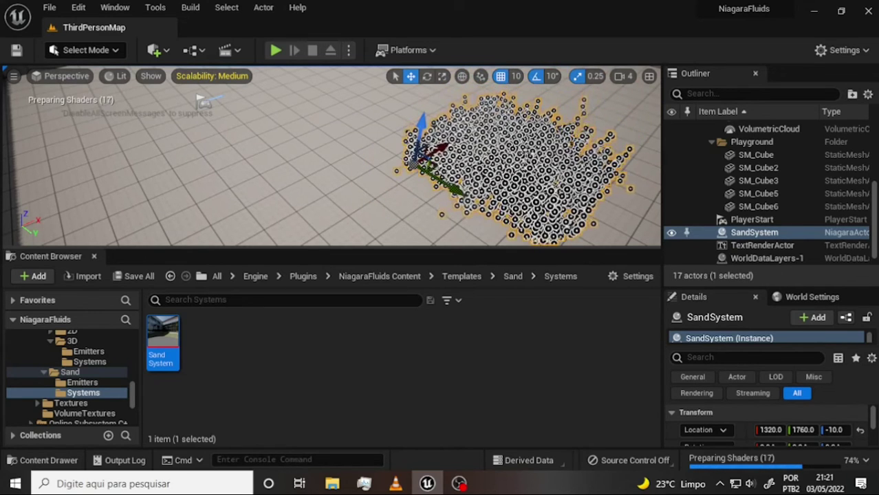
{"action": "mouse_move", "coordinate": [440, 147]}
{"action": "left_mouse_down"}
{"action": "mouse_move", "coordinate": [407, 168]}
{"action": "mouse_move", "coordinate": [427, 174]}
{"action": "left_mouse_up"}
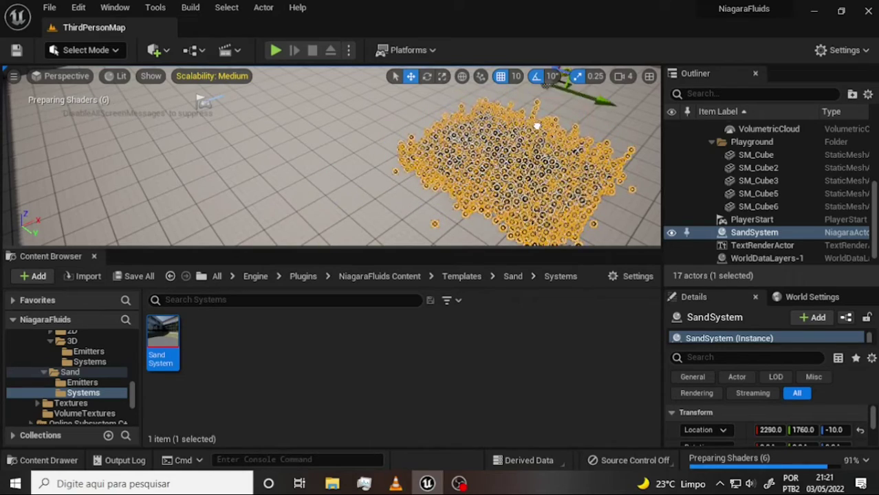
{"action": "key", "text": "f"}
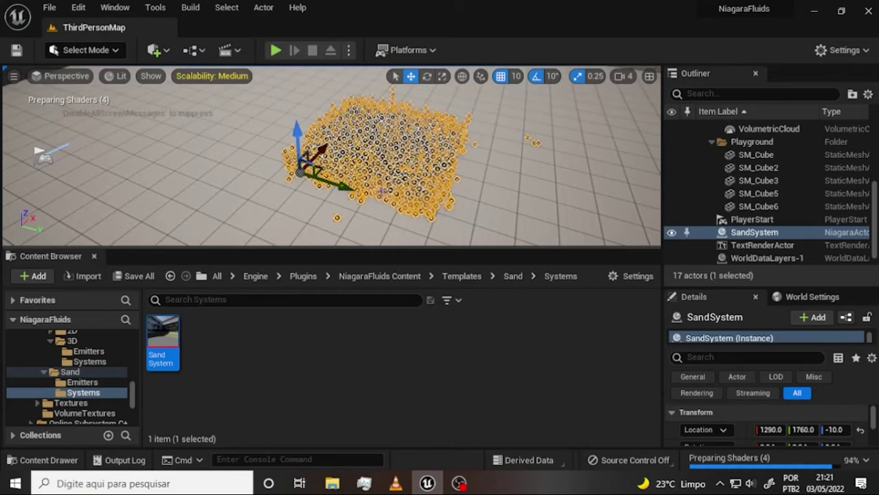
{"action": "left_click_drag", "start_coordinate": [345, 189], "coordinate": [424, 87]}
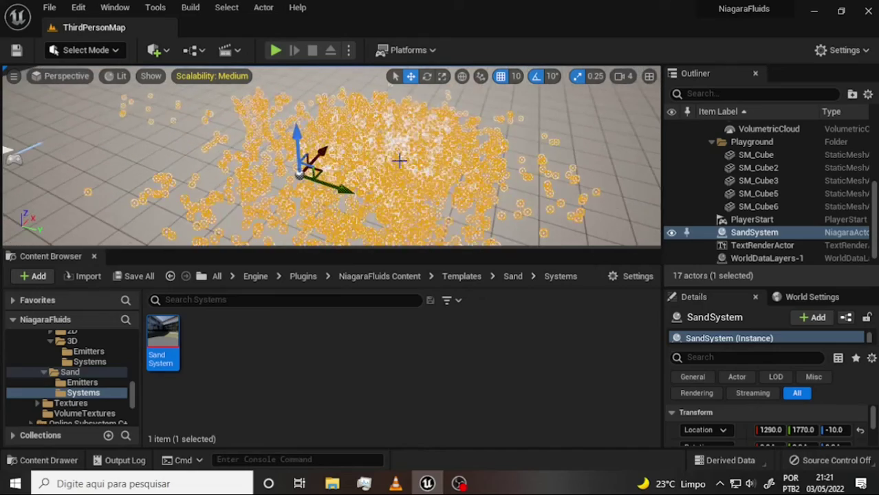
{"action": "scroll", "coordinate": [399, 157], "scroll_direction": "up", "scroll_amount": 3}
{"action": "scroll", "coordinate": [398, 160], "scroll_direction": "up", "scroll_amount": 3}
{"action": "scroll", "coordinate": [399, 161], "scroll_direction": "down", "scroll_amount": 4}
{"action": "scroll", "coordinate": [399, 161], "scroll_direction": "down", "scroll_amount": 2}
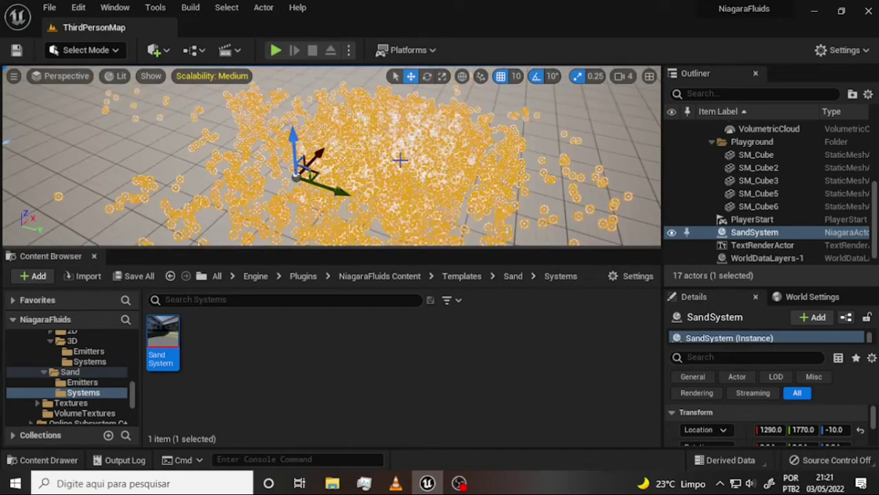
{"action": "scroll", "coordinate": [399, 160], "scroll_direction": "down", "scroll_amount": 2}
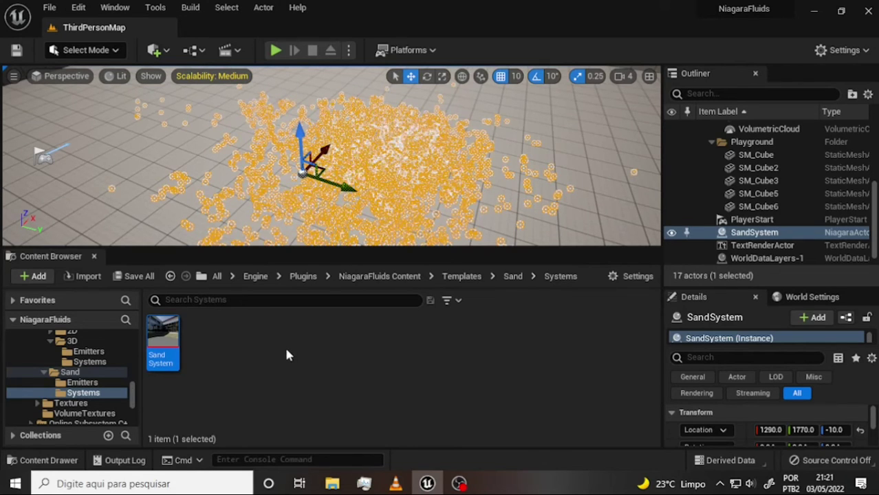
{"action": "left_click", "coordinate": [393, 484]}
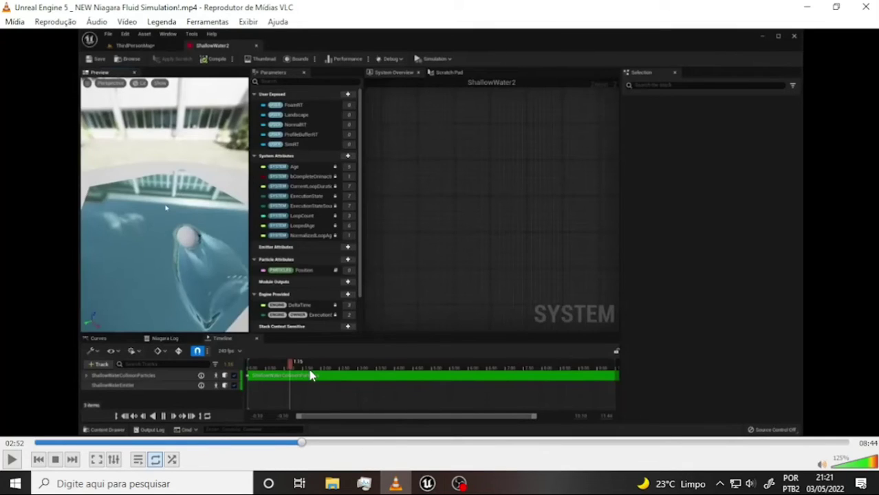
{"action": "left_click", "coordinate": [290, 444]}
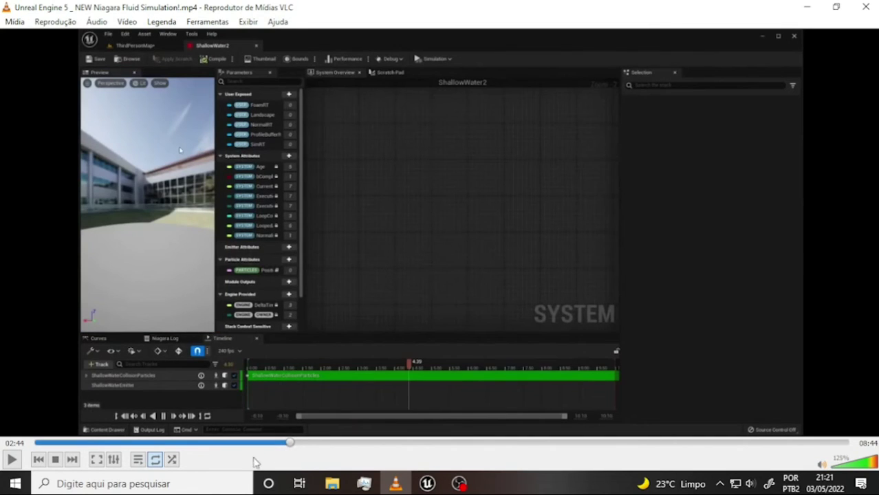
{"action": "left_click", "coordinate": [279, 444]}
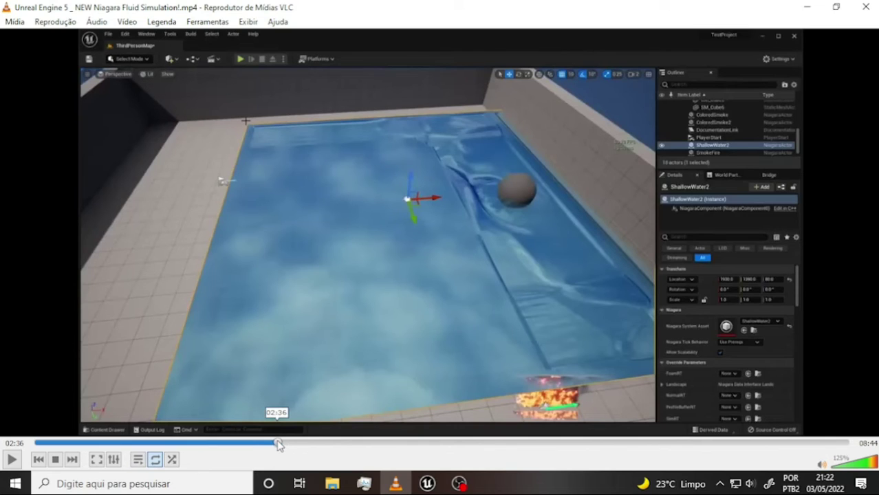
{"action": "left_click", "coordinate": [265, 444]}
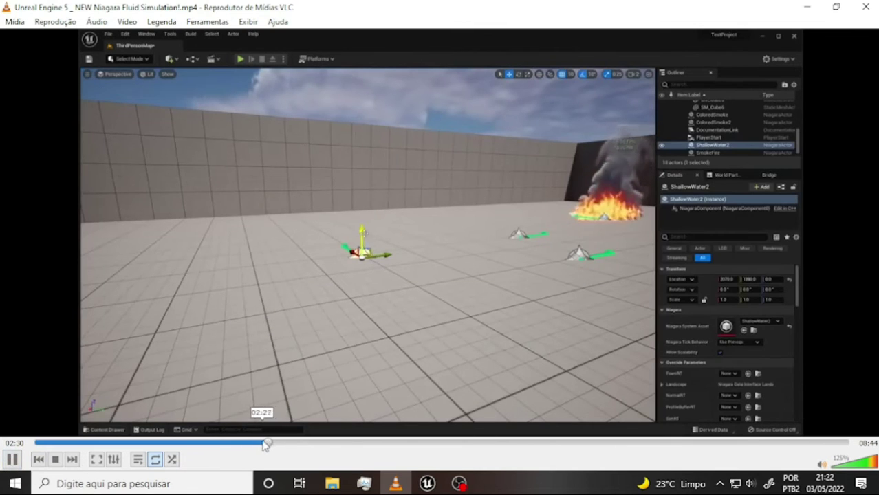
{"action": "left_click", "coordinate": [256, 444]}
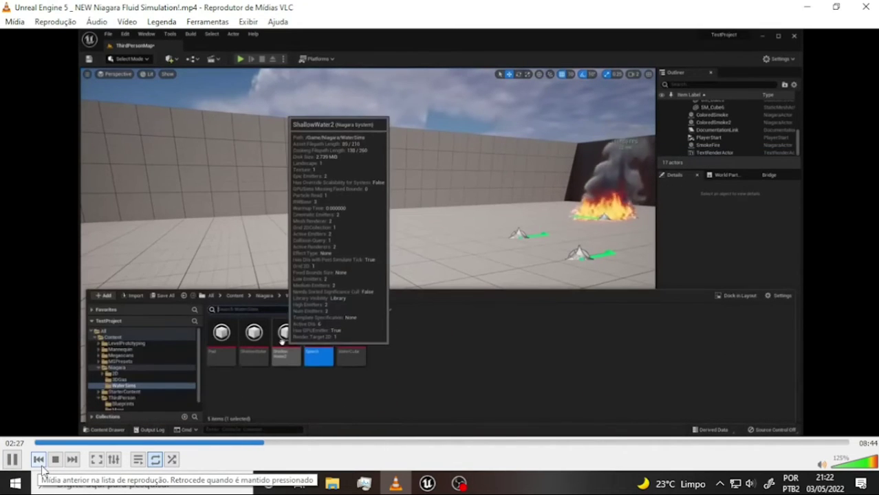
{"action": "key", "text": "space"}
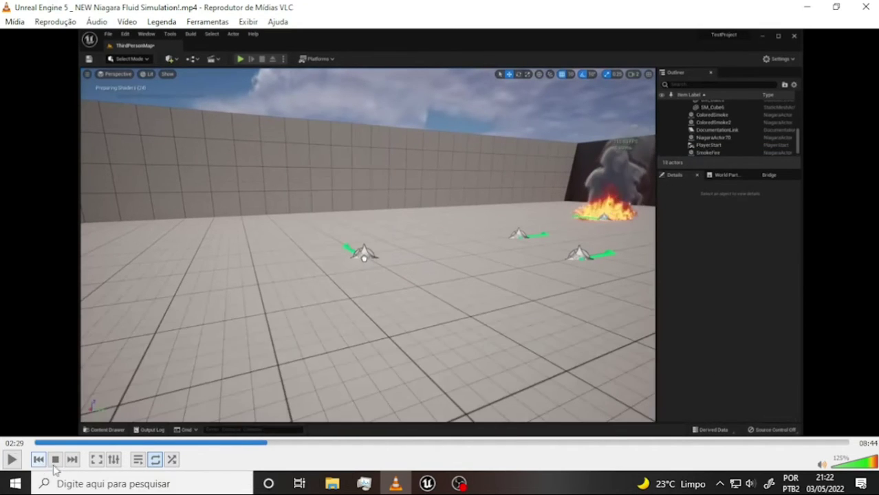
{"action": "left_click", "coordinate": [55, 469]}
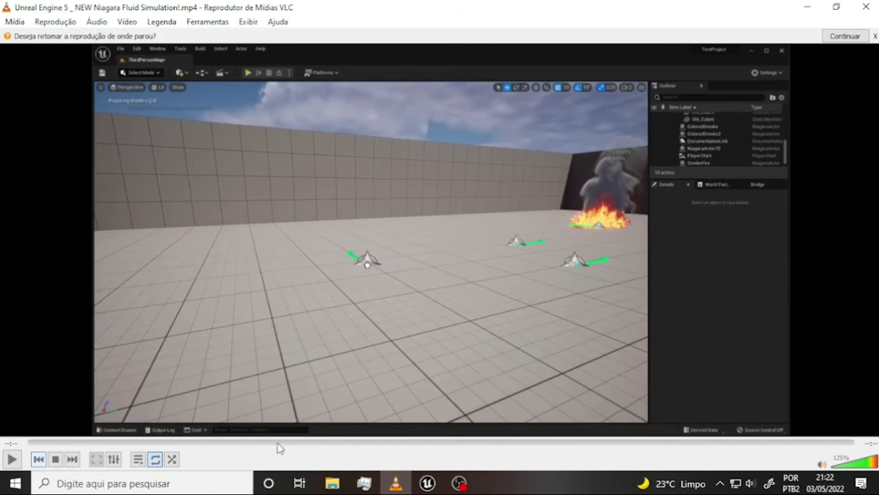
{"action": "left_click", "coordinate": [426, 484]}
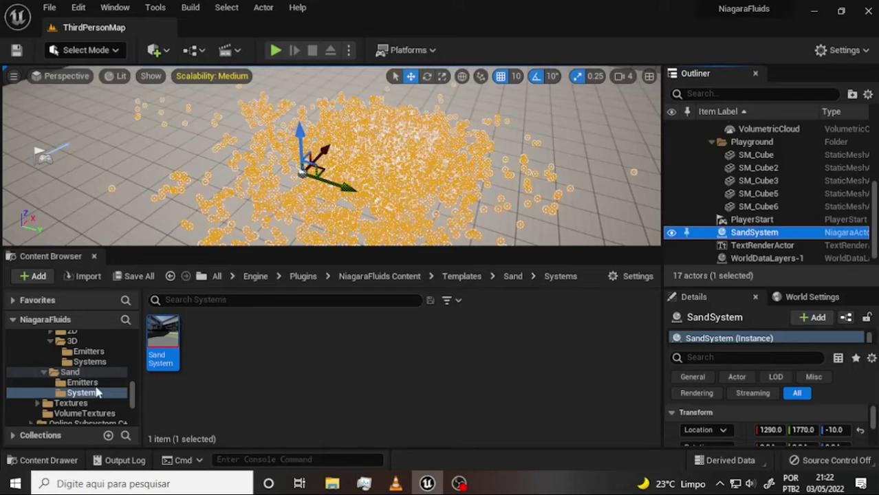
{"action": "left_click", "coordinate": [394, 484]}
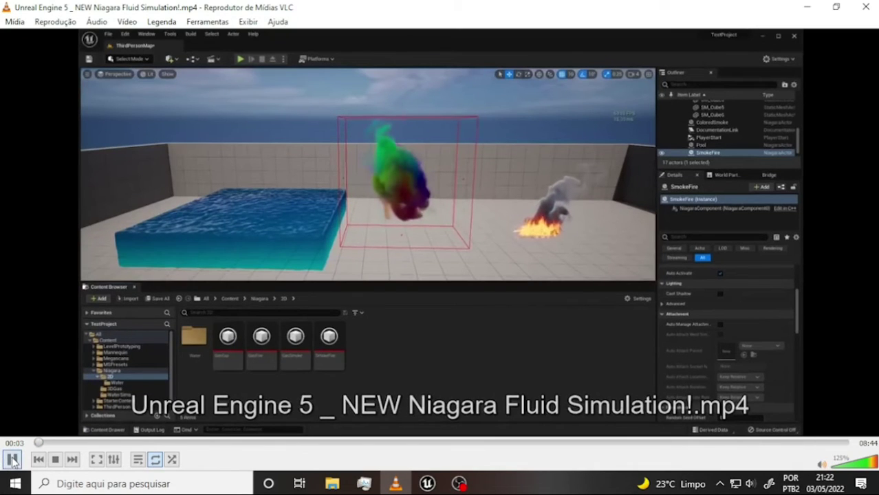
{"action": "left_click", "coordinate": [13, 461]}
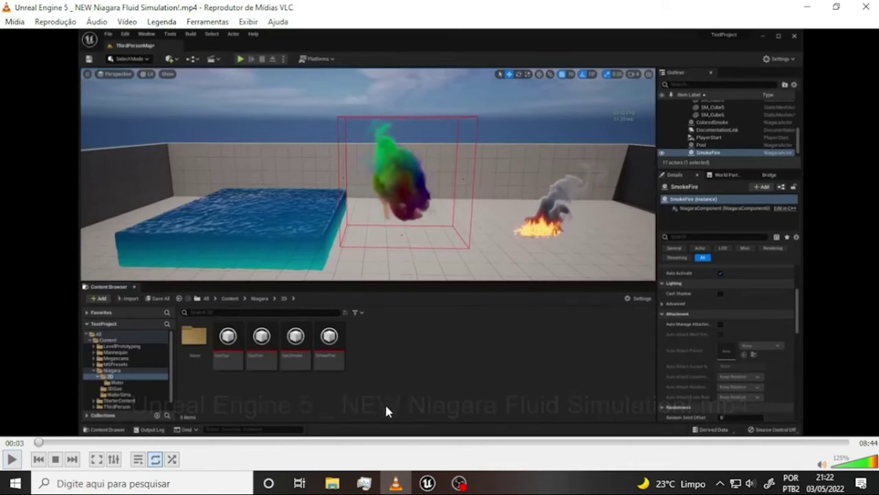
{"action": "left_click", "coordinate": [804, 11]}
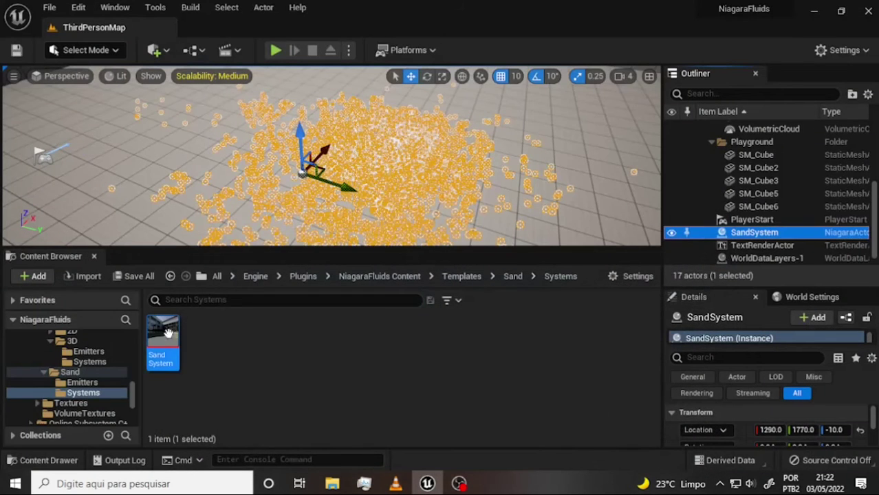
Expand the Niagara Content folder in the Content Browser folder tree
{"action": "scroll", "coordinate": [118, 364], "scroll_direction": "up", "scroll_amount": 1}
{"action": "scroll", "coordinate": [118, 364], "scroll_direction": "up", "scroll_amount": 1}
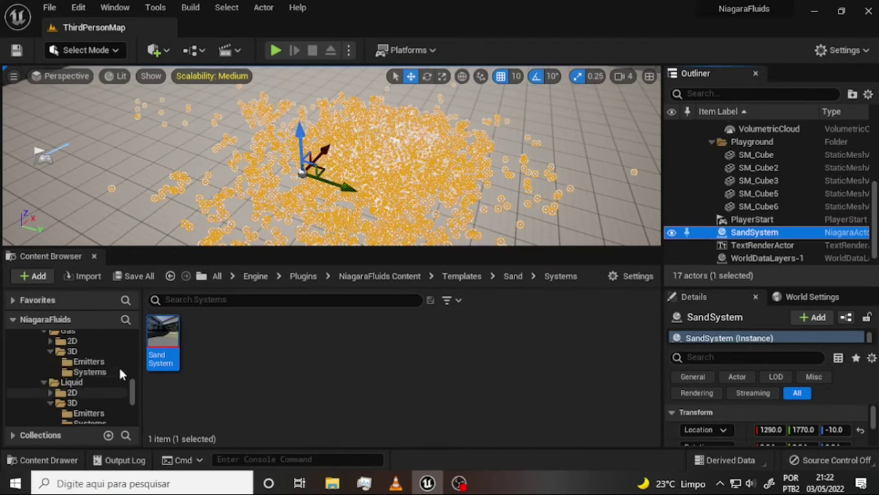
{"action": "scroll", "coordinate": [119, 365], "scroll_direction": "up", "scroll_amount": 1}
{"action": "scroll", "coordinate": [119, 371], "scroll_direction": "up", "scroll_amount": 1}
{"action": "scroll", "coordinate": [118, 371], "scroll_direction": "up", "scroll_amount": 1}
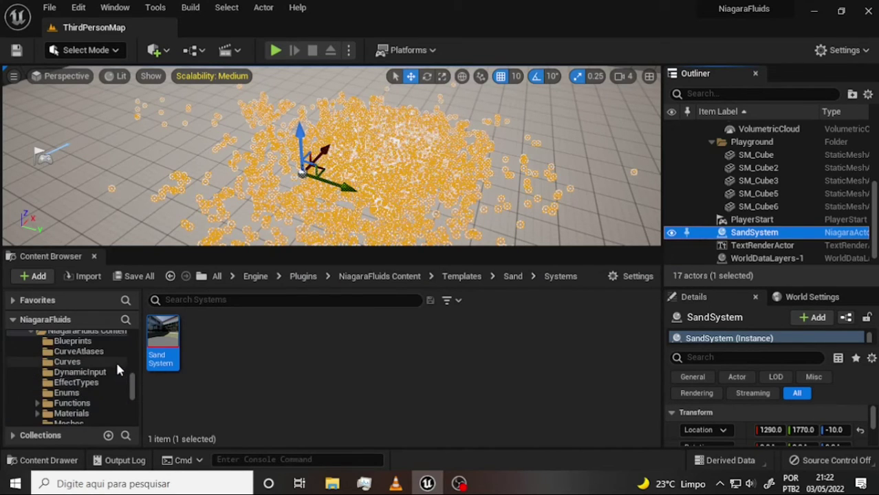
{"action": "scroll", "coordinate": [117, 368], "scroll_direction": "up", "scroll_amount": 1}
{"action": "scroll", "coordinate": [119, 359], "scroll_direction": "up", "scroll_amount": 1}
{"action": "scroll", "coordinate": [118, 358], "scroll_direction": "up", "scroll_amount": 1}
{"action": "scroll", "coordinate": [117, 358], "scroll_direction": "up", "scroll_amount": 1}
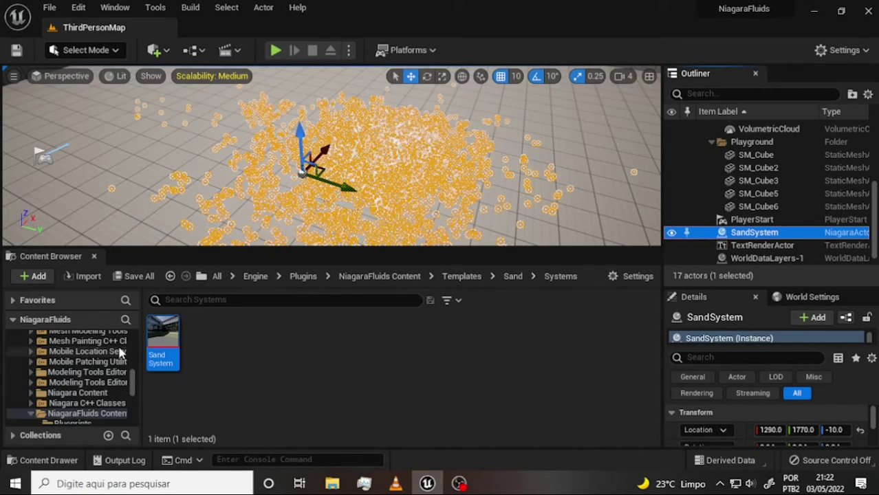
{"action": "left_click", "coordinate": [31, 393]}
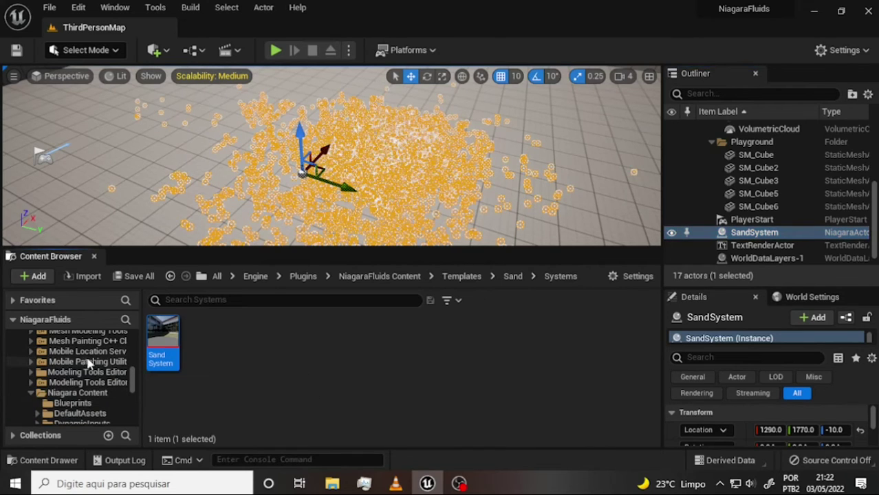
Open the DynamicInputs folder and browse its 30 subfolders
{"action": "scroll", "coordinate": [88, 365], "scroll_direction": "down", "scroll_amount": 2}
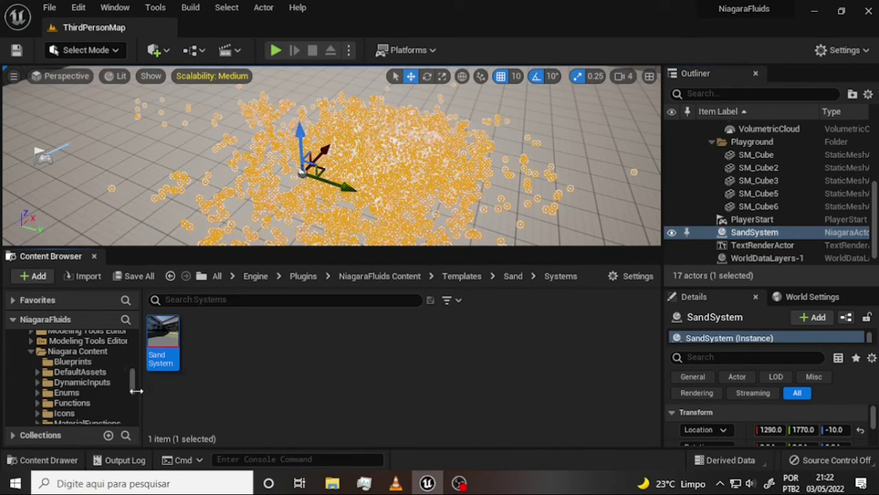
{"action": "left_click", "coordinate": [86, 383]}
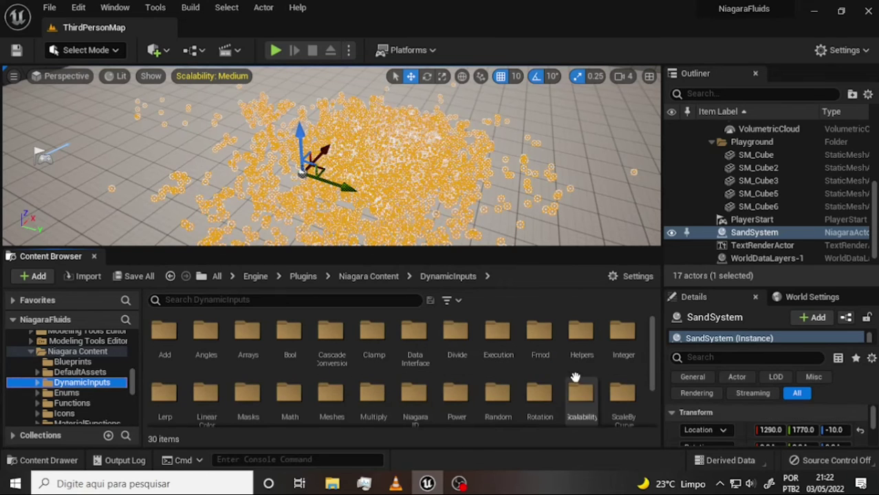
{"action": "scroll", "coordinate": [396, 351], "scroll_direction": "down", "scroll_amount": 2}
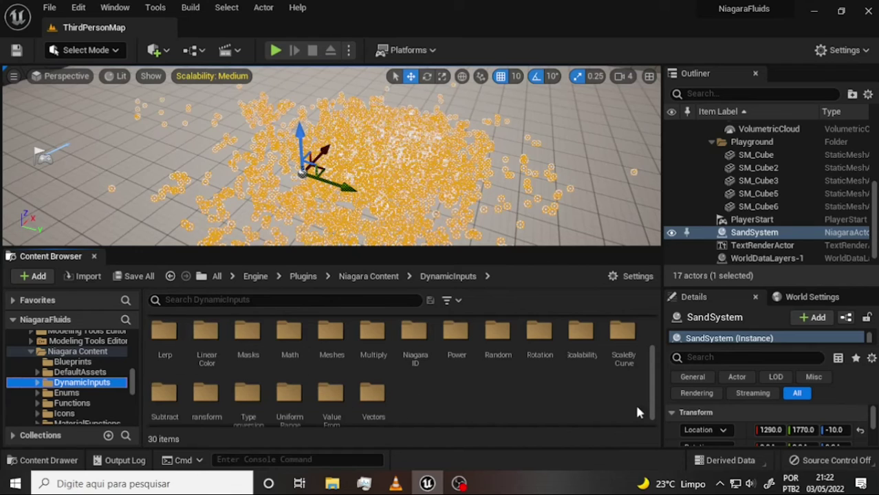
{"action": "scroll", "coordinate": [637, 411], "scroll_direction": "up", "scroll_amount": 2}
{"action": "scroll", "coordinate": [644, 417], "scroll_direction": "down", "scroll_amount": 2}
{"action": "scroll", "coordinate": [646, 319], "scroll_direction": "up", "scroll_amount": 2}
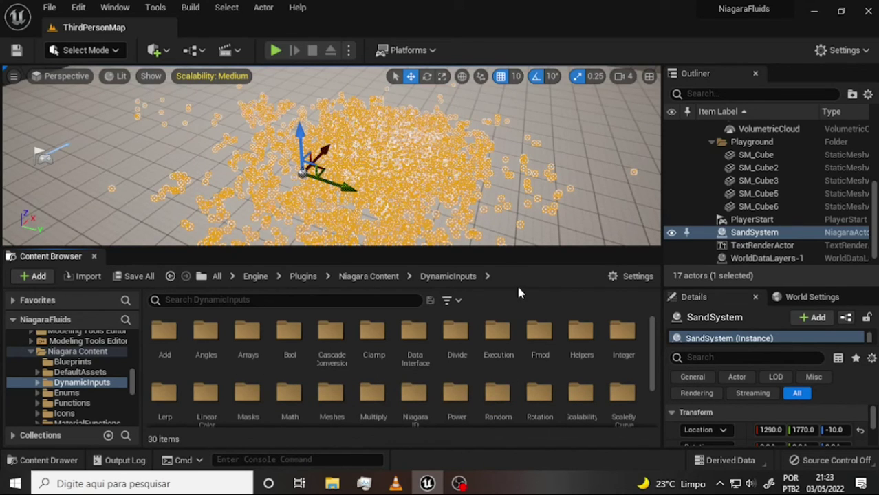
Bring the reference video forward and skip from 03:10 to 04:48
{"action": "left_click", "coordinate": [396, 479]}
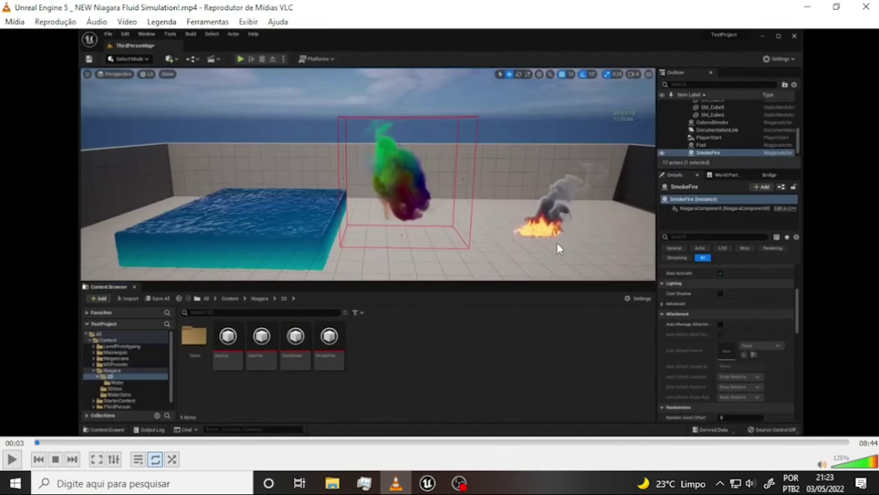
{"action": "left_click_drag", "start_coordinate": [192, 446], "coordinate": [485, 447]}
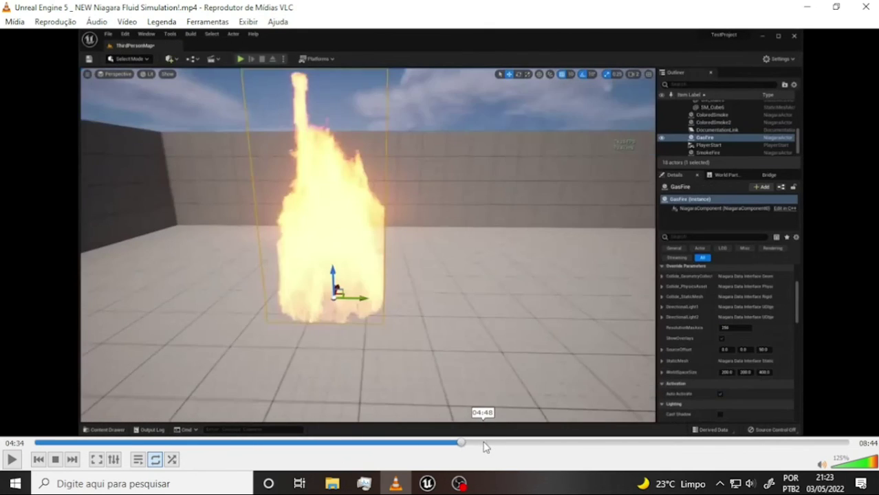
{"action": "left_click", "coordinate": [485, 447]}
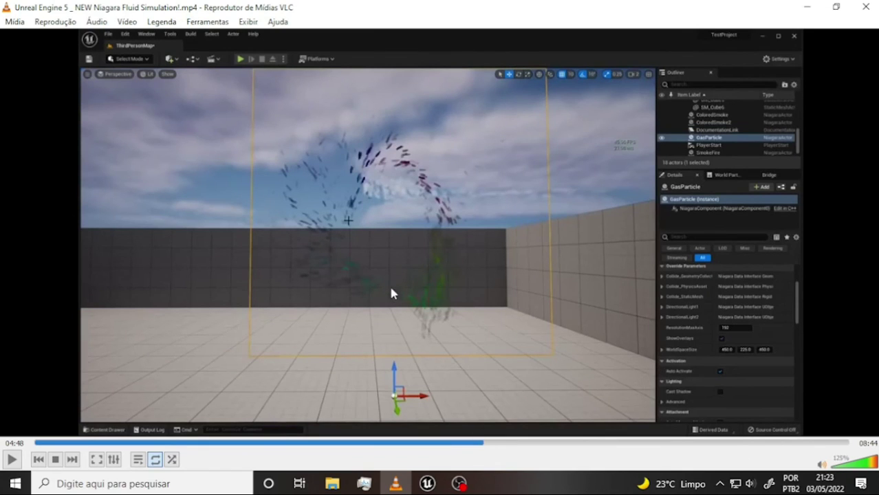
Jump to 07:06 where the Splash actor appears, then close VLC
{"action": "left_click_drag", "start_coordinate": [553, 444], "coordinate": [660, 444]}
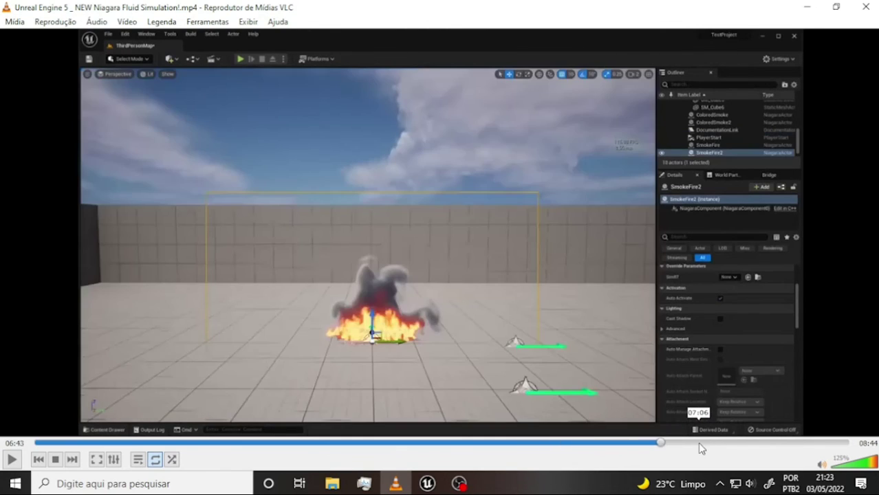
{"action": "left_click", "coordinate": [698, 443]}
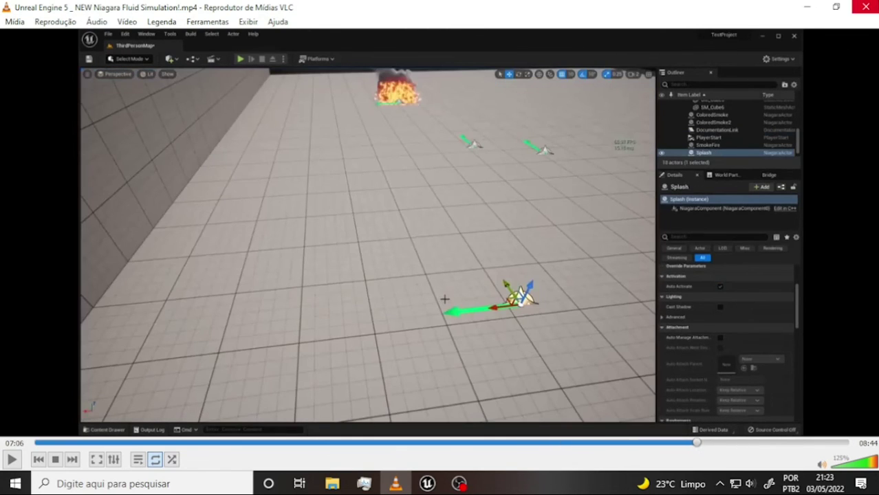
{"action": "left_click", "coordinate": [865, 6]}
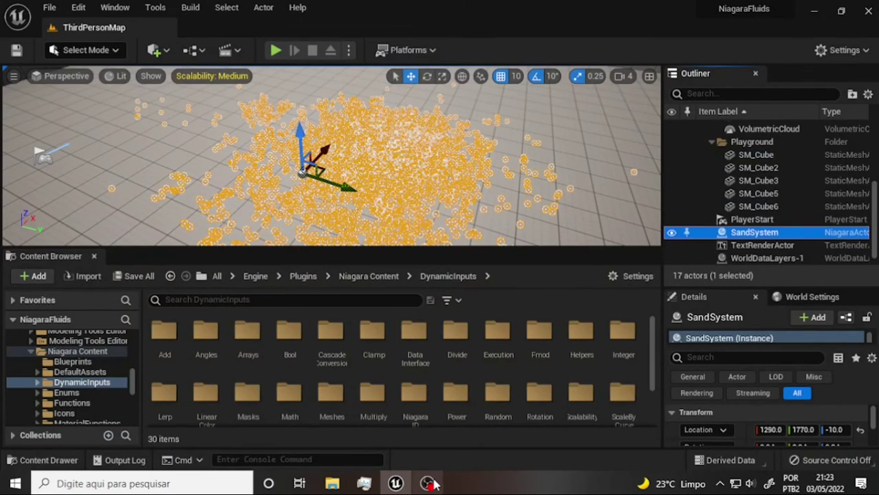